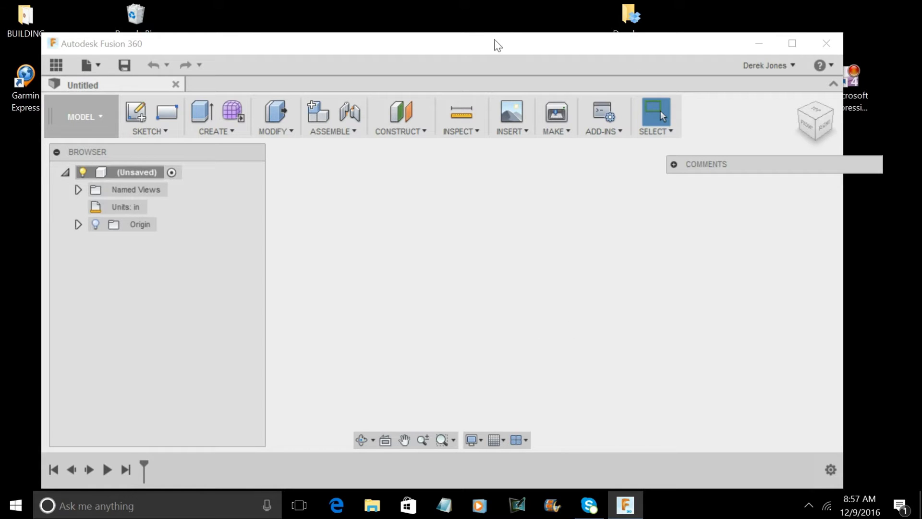
# Step: Start a centre-diameter circle sketch on the bottom origin plane
pyautogui.moveTo(494, 41); pyautogui.dragTo(487, 39)
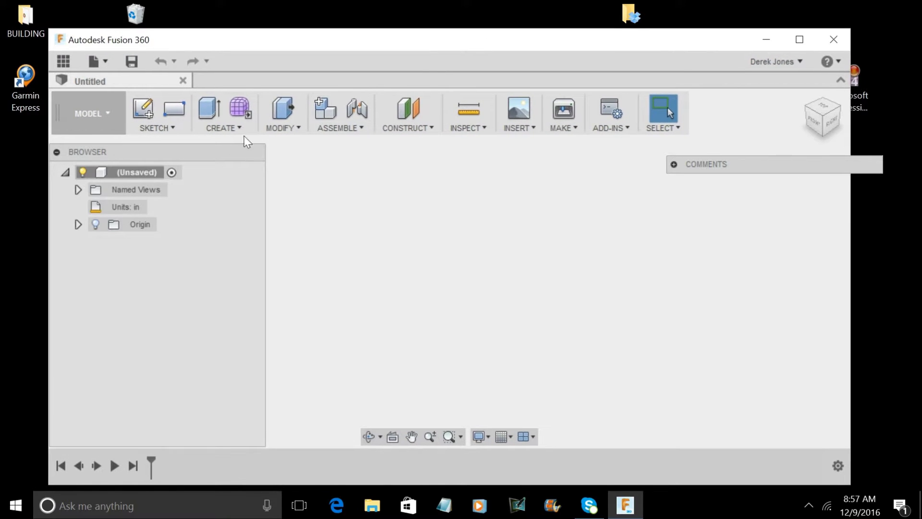
pyautogui.moveTo(194, 152); pyautogui.dragTo(200, 150)
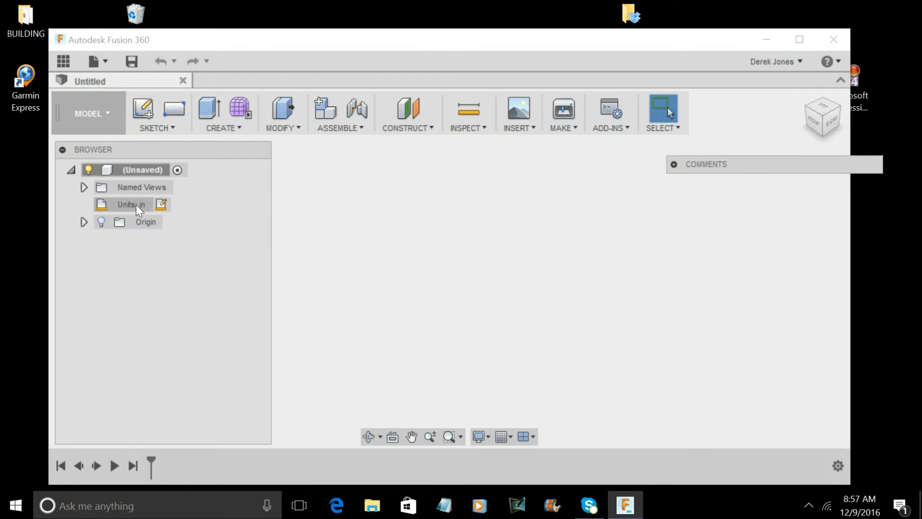
pyautogui.click(166, 130)
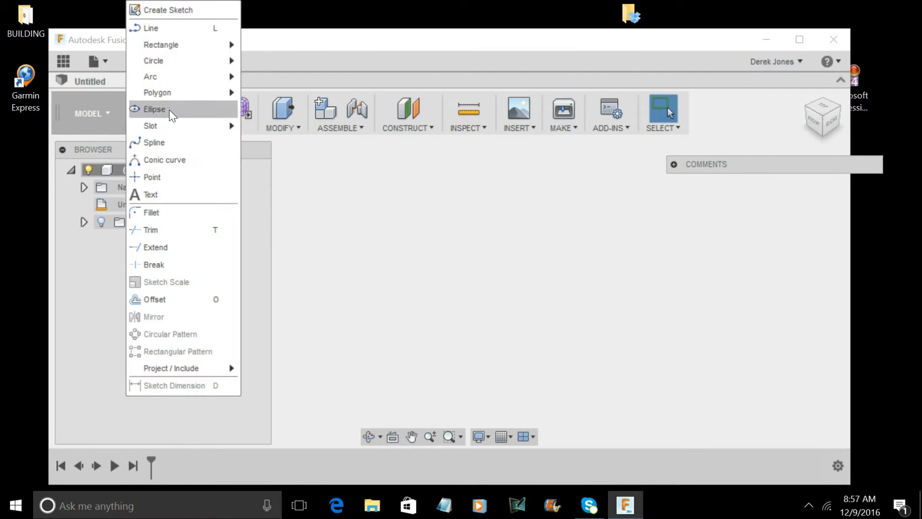
pyautogui.moveTo(179, 62)
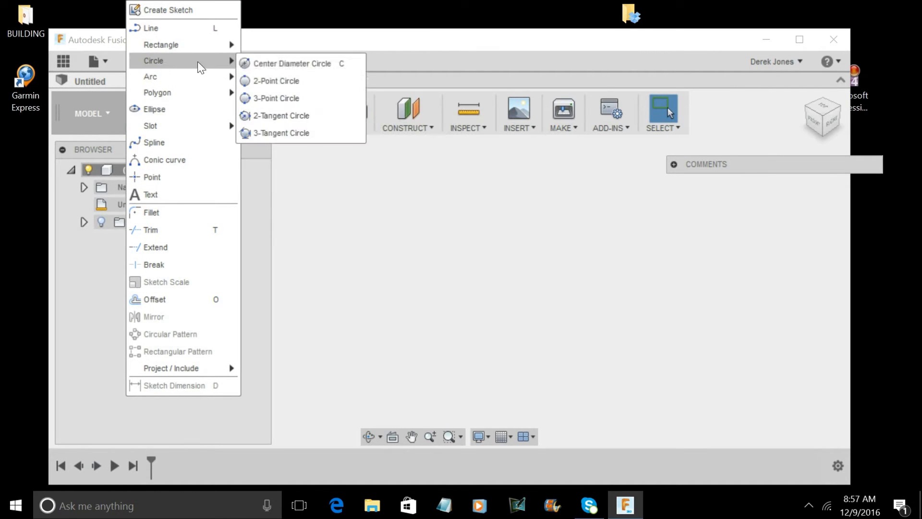
pyautogui.click(261, 63)
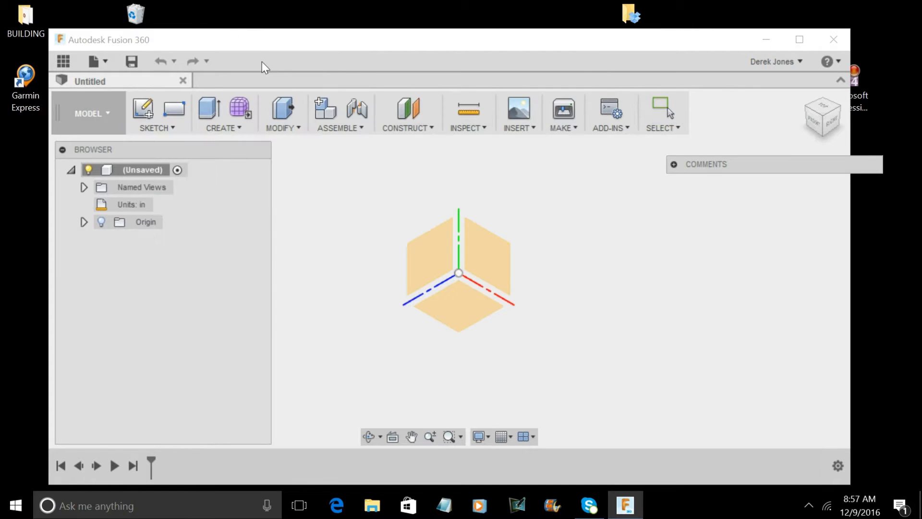
pyautogui.click(483, 312)
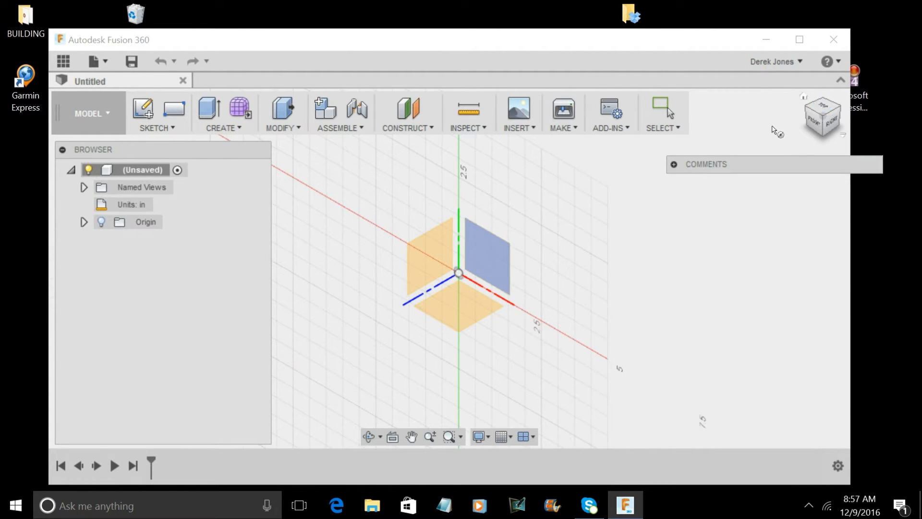
pyautogui.click(468, 311)
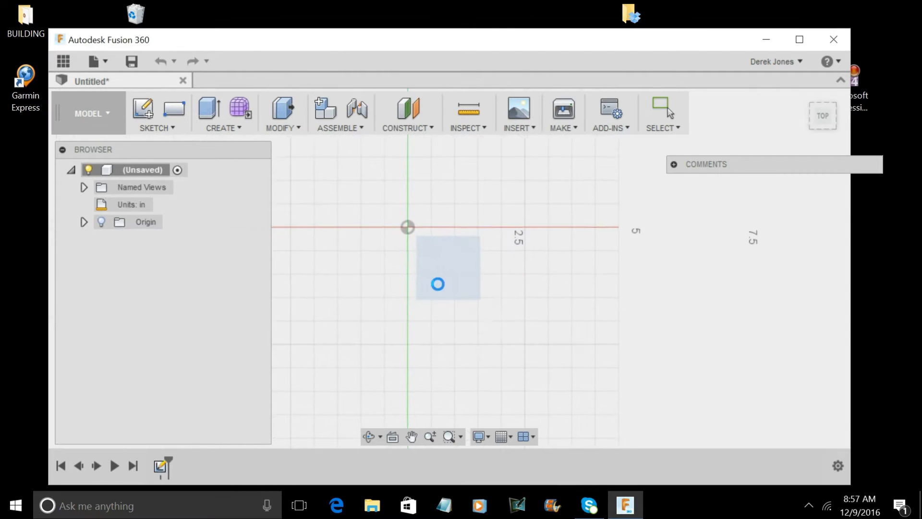
# Step: Draw a 1.00 in diameter circle centred on the origin and view it at an angle
pyautogui.click(407, 227)
pyautogui.write('1')
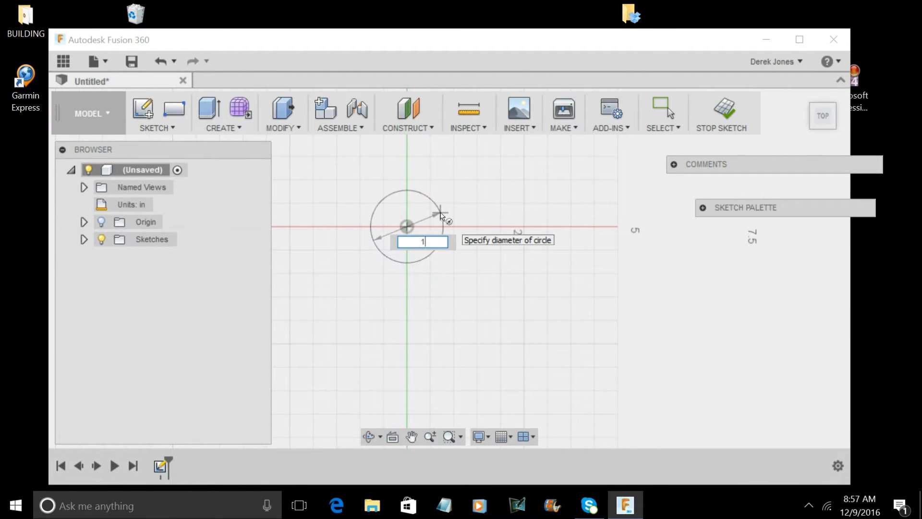
pyautogui.press('Return')
pyautogui.press('Escape')
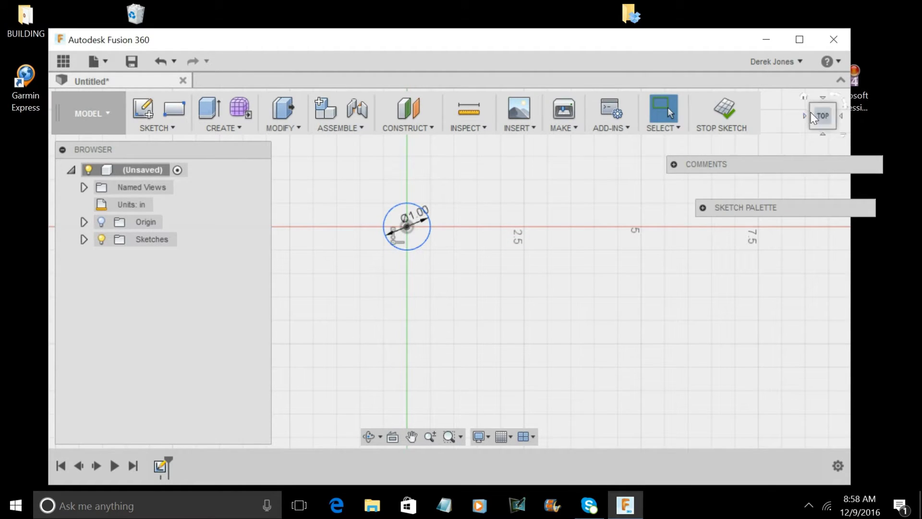
pyautogui.keyDown('shift'); pyautogui.moveTo(448, 268); pyautogui.dragTo(397, 230, button='middle'); pyautogui.keyUp('shift')
pyautogui.scroll(4, 399, 225)
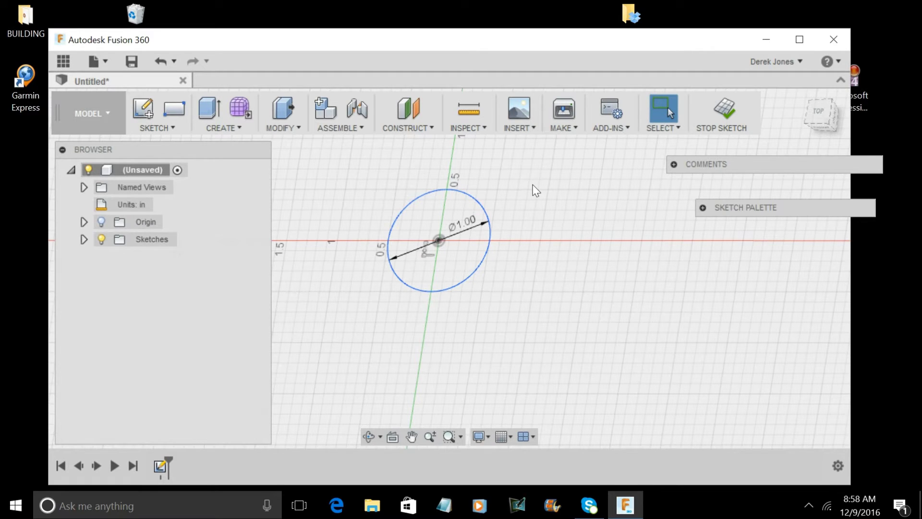
pyautogui.click(167, 128)
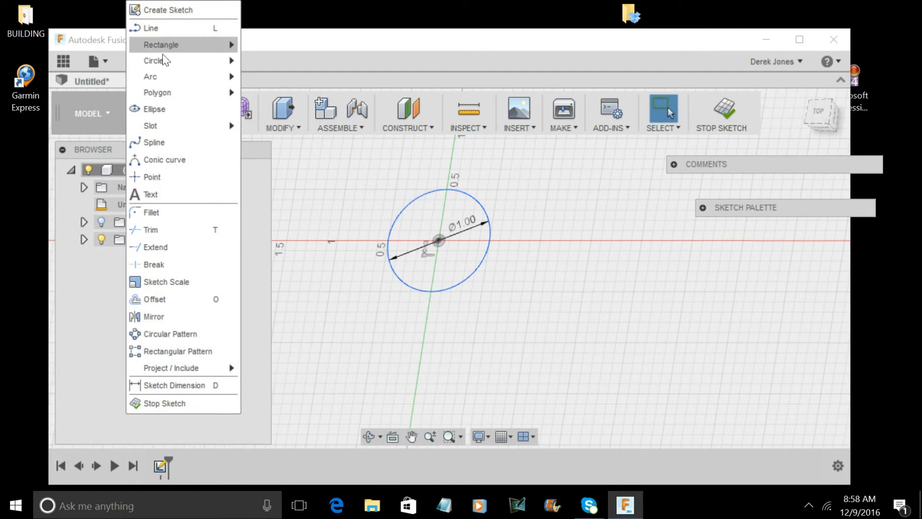
# Step: Draw a concentric inner circle, about 0.90 in across, on the first circle's centre
pyautogui.moveTo(163, 61)
pyautogui.click(288, 62)
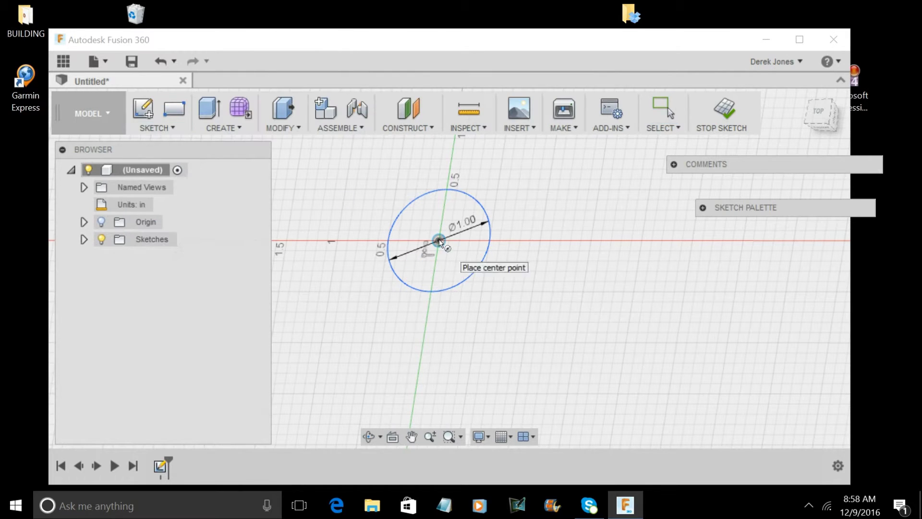
pyautogui.click(439, 241)
pyautogui.write('1')
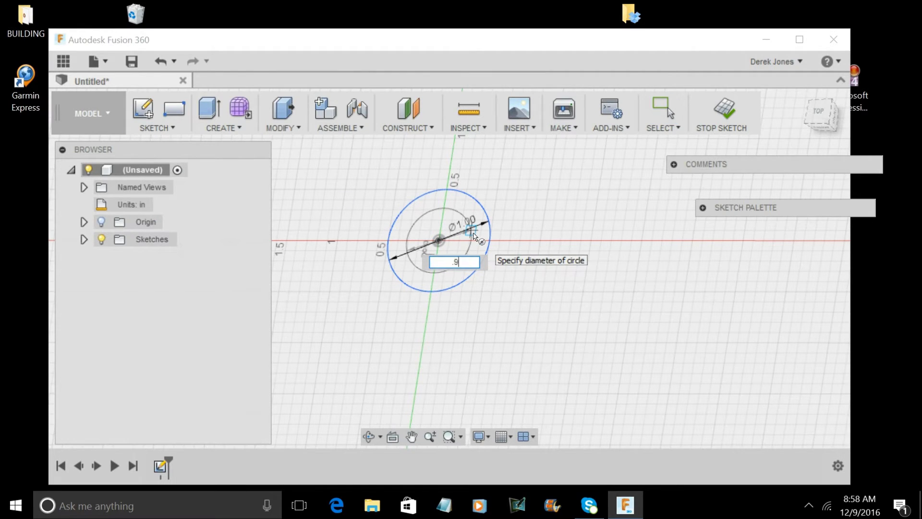
pyautogui.press('Return')
pyautogui.press('Escape')
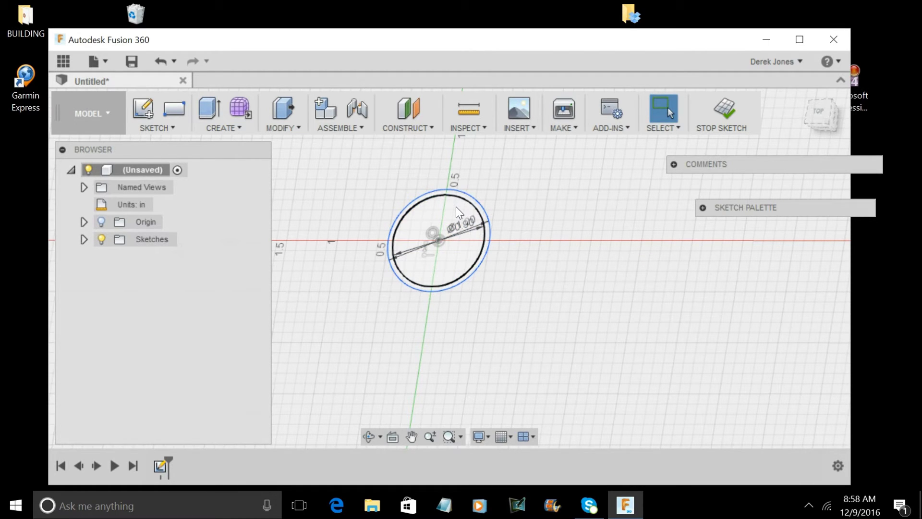
pyautogui.click(212, 127)
# Step: Extrude the ring profile between the two circles 0.25 in into a solid band
pyautogui.click(235, 28)
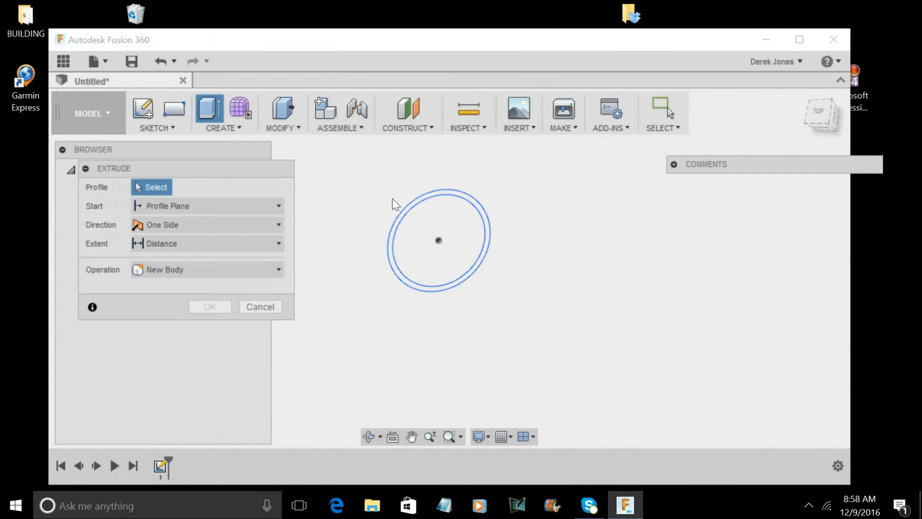
pyautogui.click(406, 211)
pyautogui.write('.25')
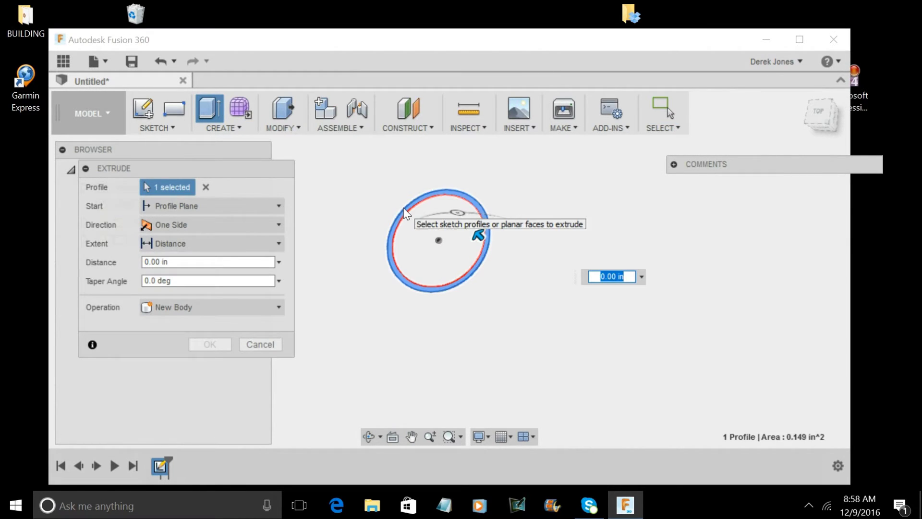
pyautogui.press('Return')
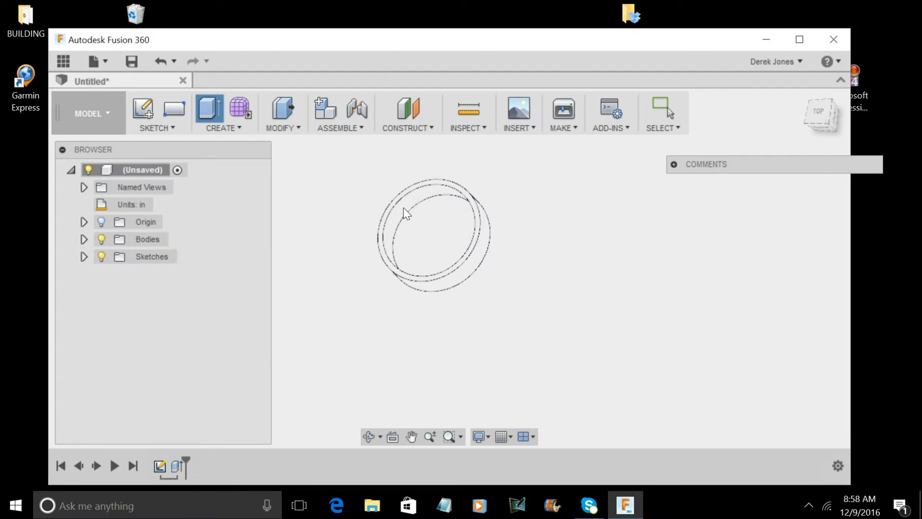
pyautogui.moveTo(823, 117)
pyautogui.mouseDown()
pyautogui.moveTo(820, 97)
pyautogui.moveTo(814, 102)
pyautogui.mouseUp()
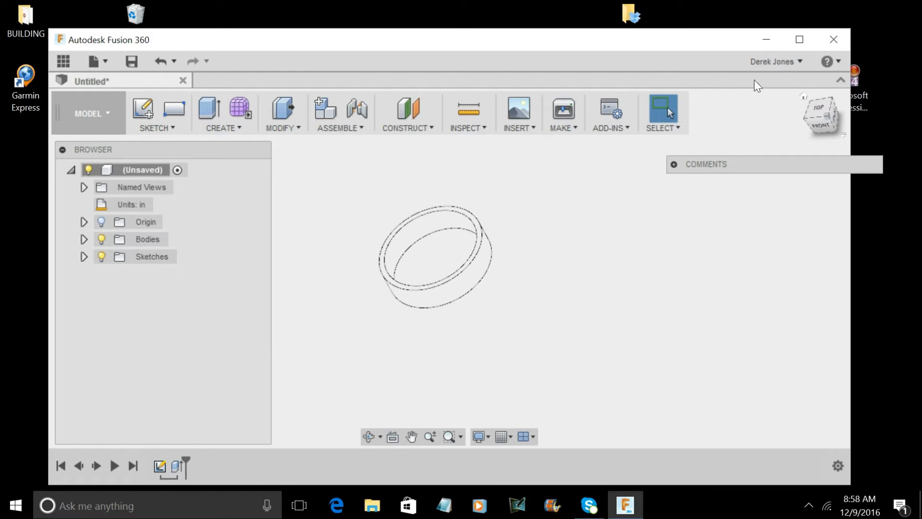
# Step: Open the Physical Material library and browse to the Metal materials folder
pyautogui.click(332, 129)
pyautogui.moveTo(283, 122)
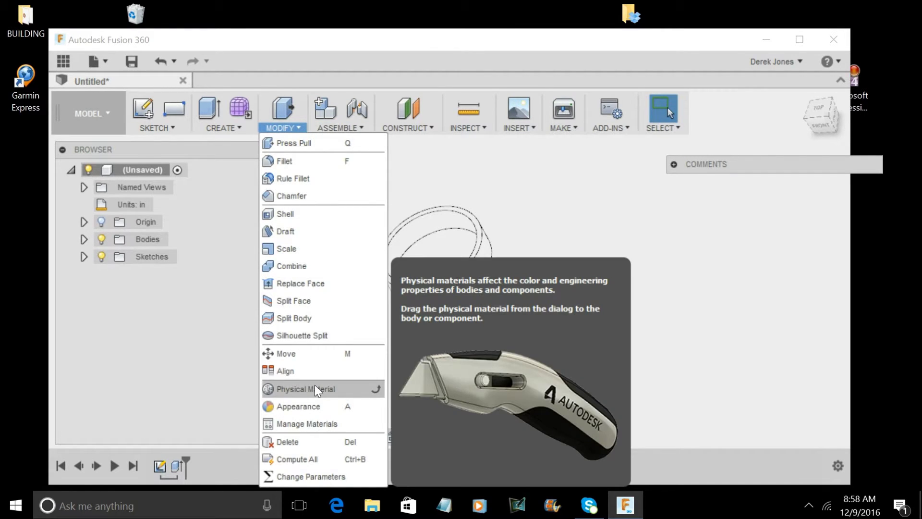
pyautogui.click(315, 387)
pyautogui.scroll(-3, 669, 349)
pyautogui.click(669, 356)
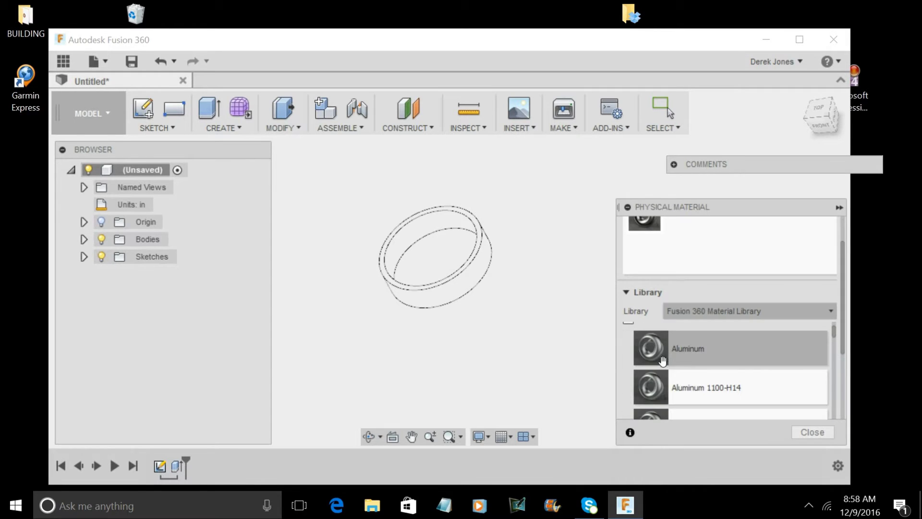
pyautogui.scroll(-3, 672, 361)
pyautogui.scroll(2, 675, 365)
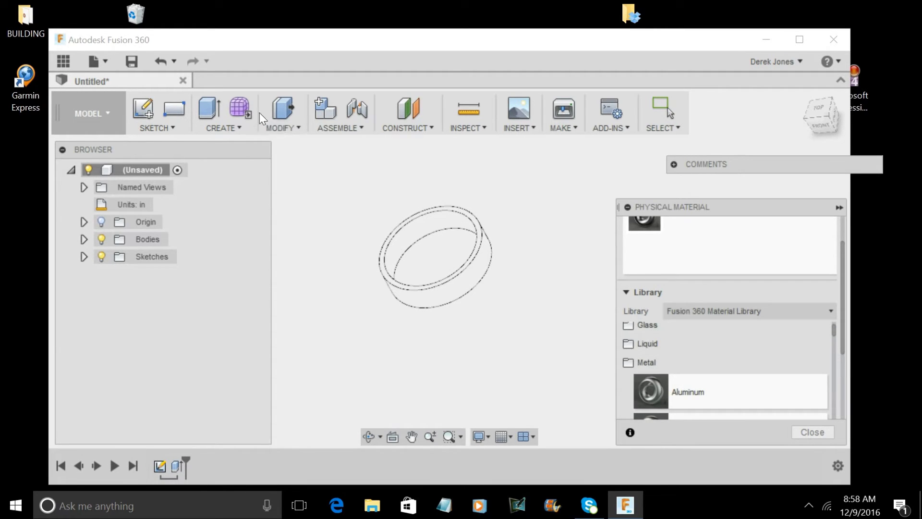
pyautogui.click(281, 127)
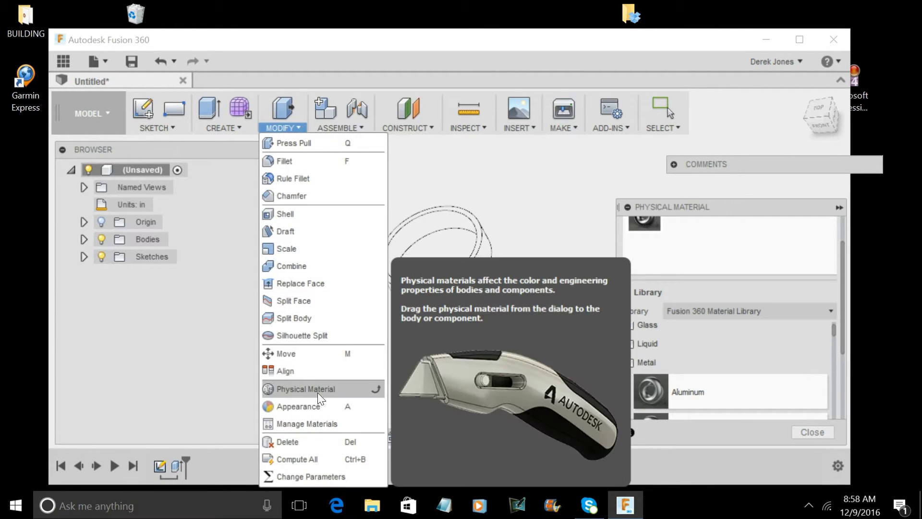
# Step: Apply Aluminum, Anodized Blue to the ring body
pyautogui.scroll(-2, 678, 331)
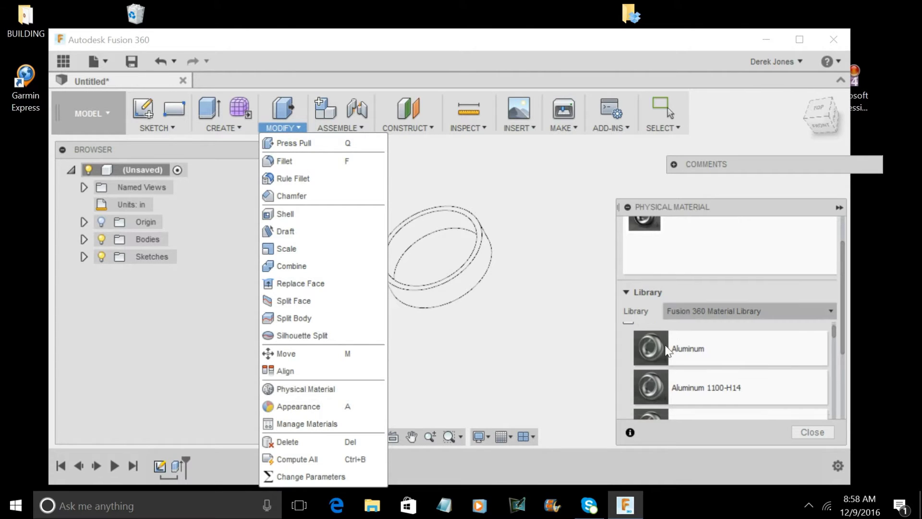
pyautogui.scroll(4, 662, 352)
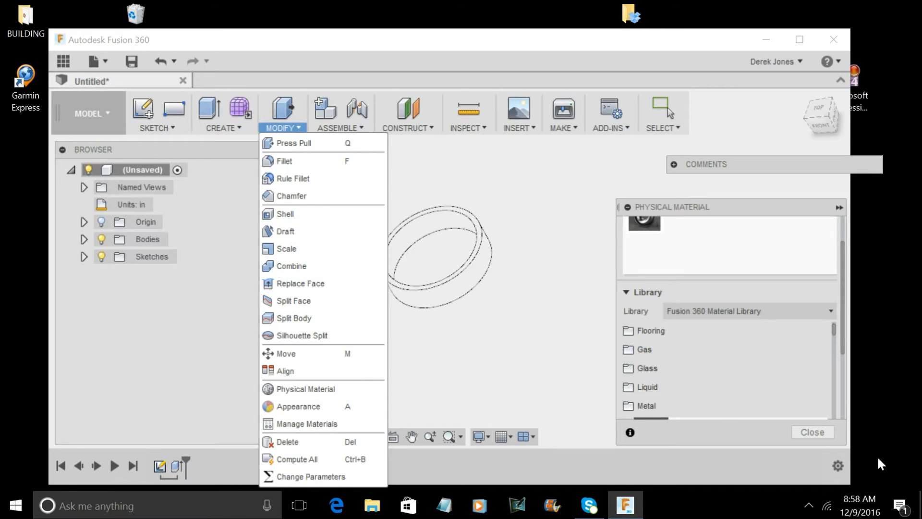
pyautogui.scroll(-5, 665, 394)
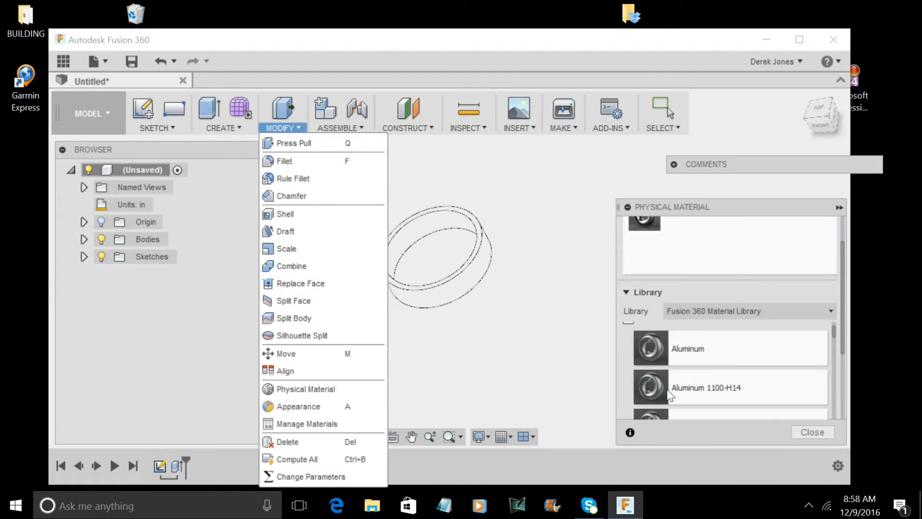
pyautogui.scroll(-4, 702, 379)
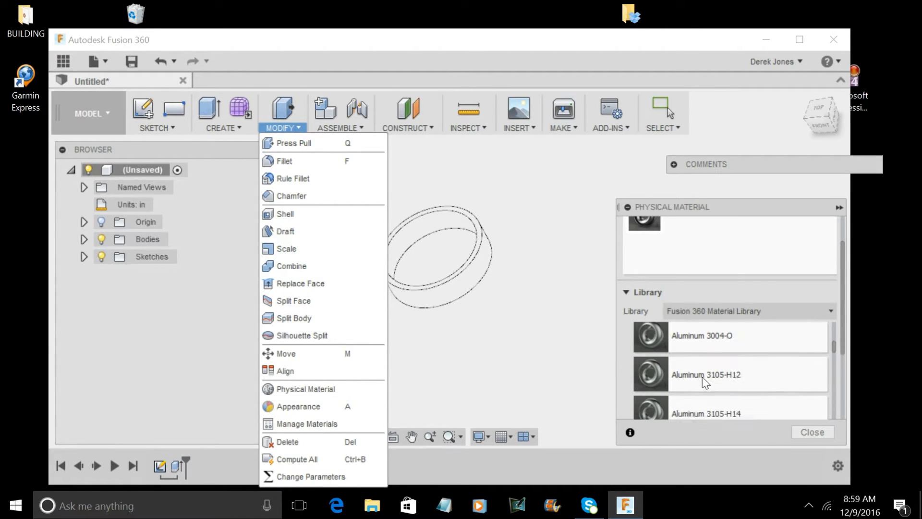
pyautogui.scroll(-8, 702, 383)
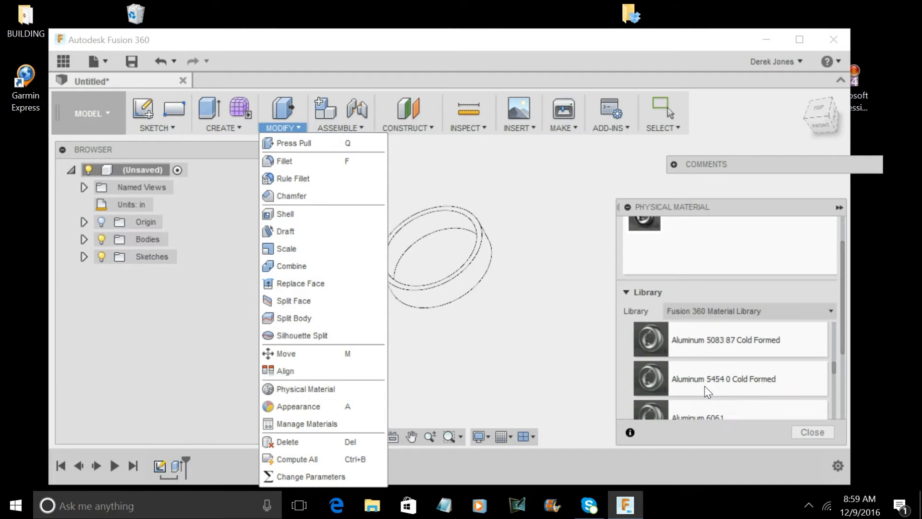
pyautogui.scroll(3, 687, 380)
pyautogui.scroll(-2, 658, 379)
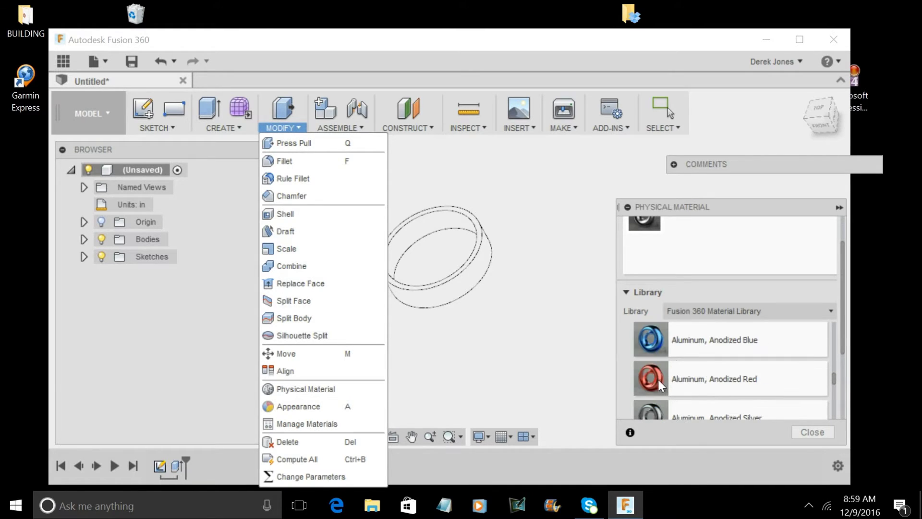
pyautogui.moveTo(661, 341); pyautogui.dragTo(454, 277)
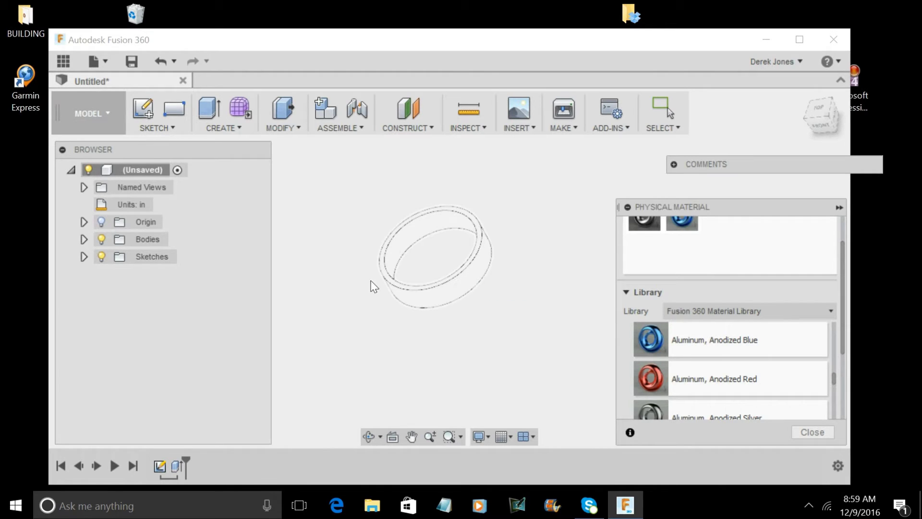
pyautogui.click(90, 123)
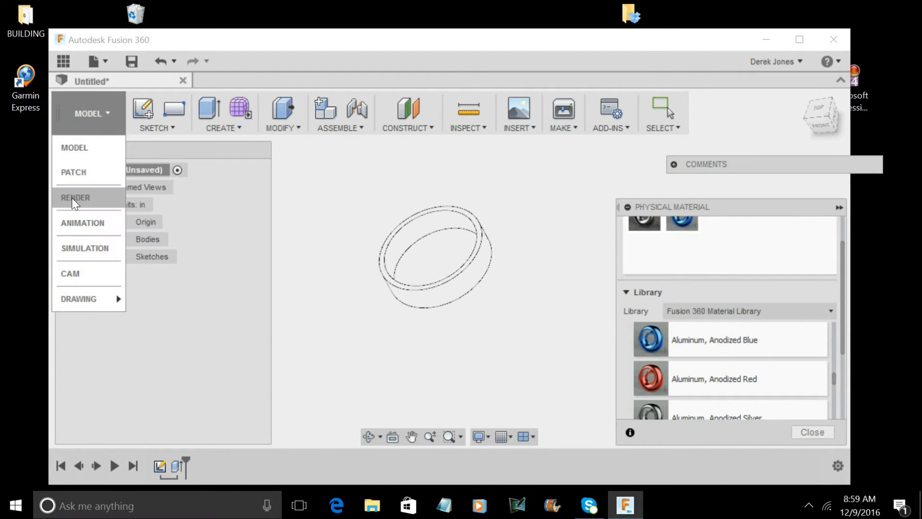
# Step: Preview the blue ring from the side in the Render workspace, then return to Model
pyautogui.click(71, 197)
pyautogui.moveTo(841, 110); pyautogui.dragTo(490, 117)
pyautogui.click(89, 114)
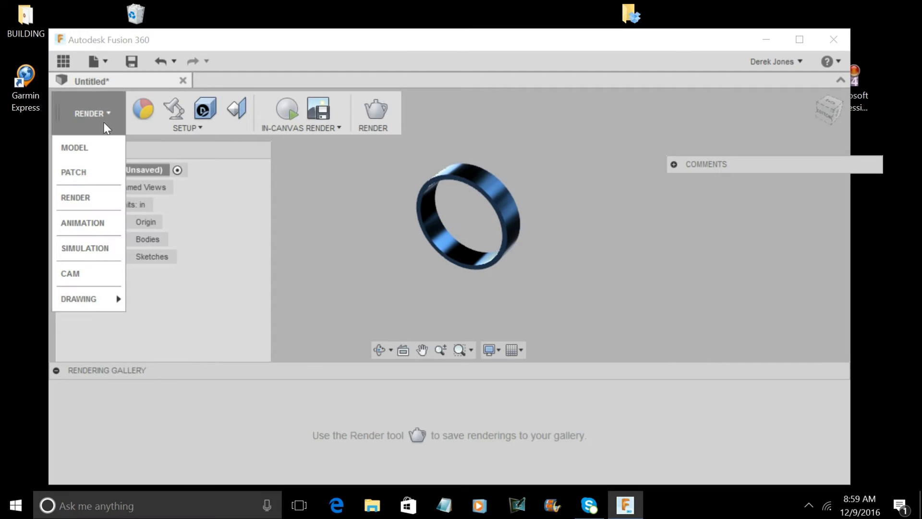
pyautogui.click(93, 145)
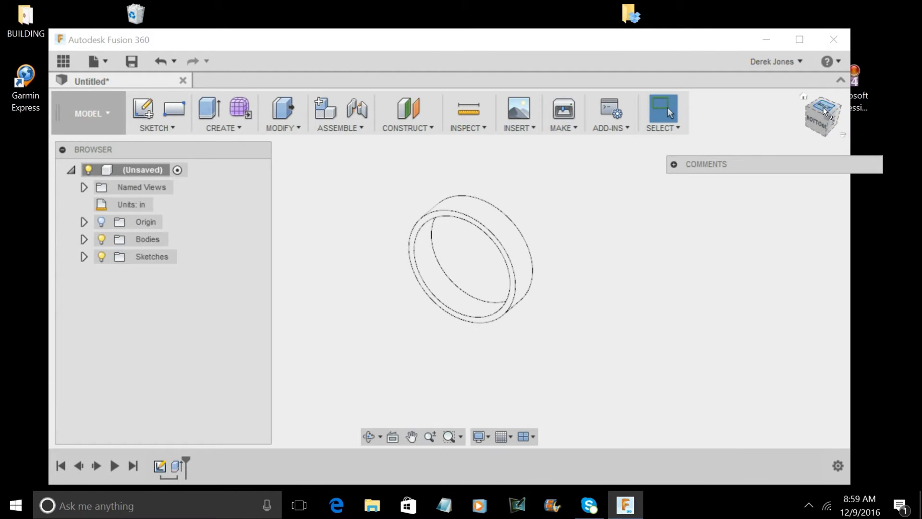
pyautogui.click(824, 107)
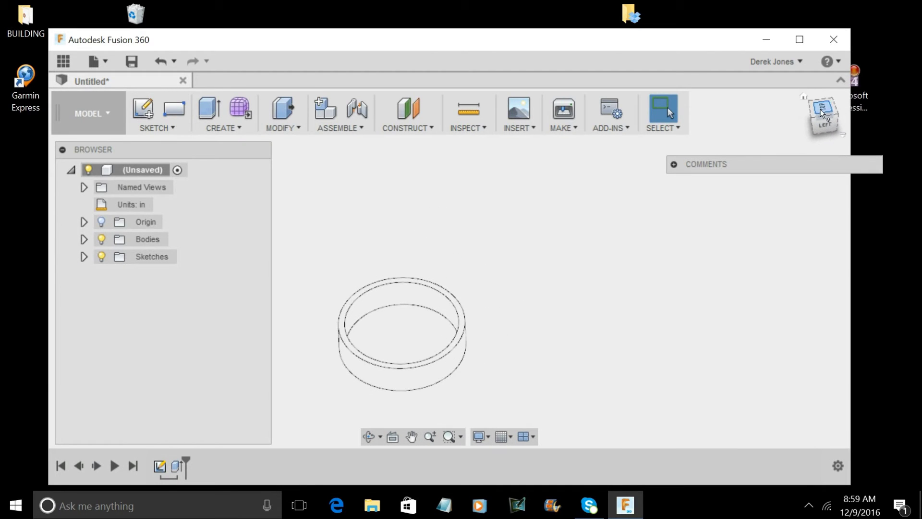
pyautogui.click(817, 109)
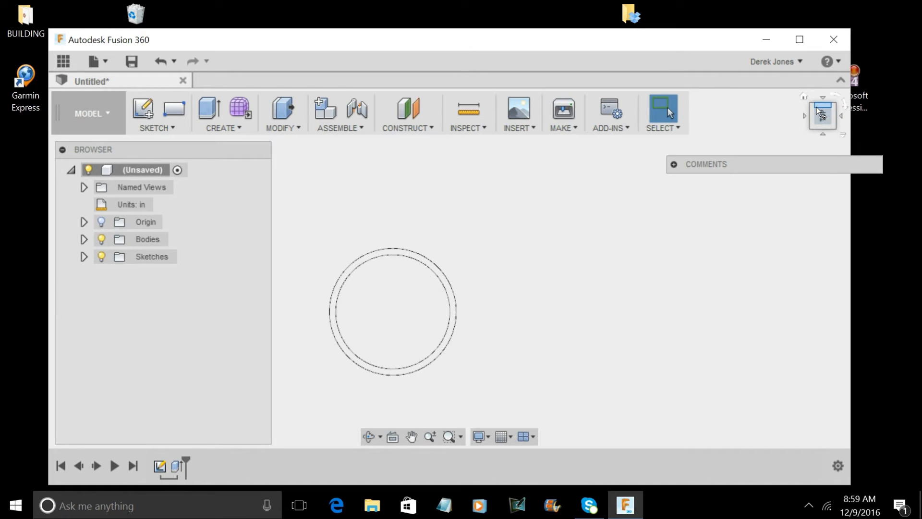
pyautogui.click(844, 105)
pyautogui.moveTo(831, 105)
pyautogui.mouseDown()
pyautogui.moveTo(802, 102)
pyautogui.moveTo(798, 111)
pyautogui.mouseUp()
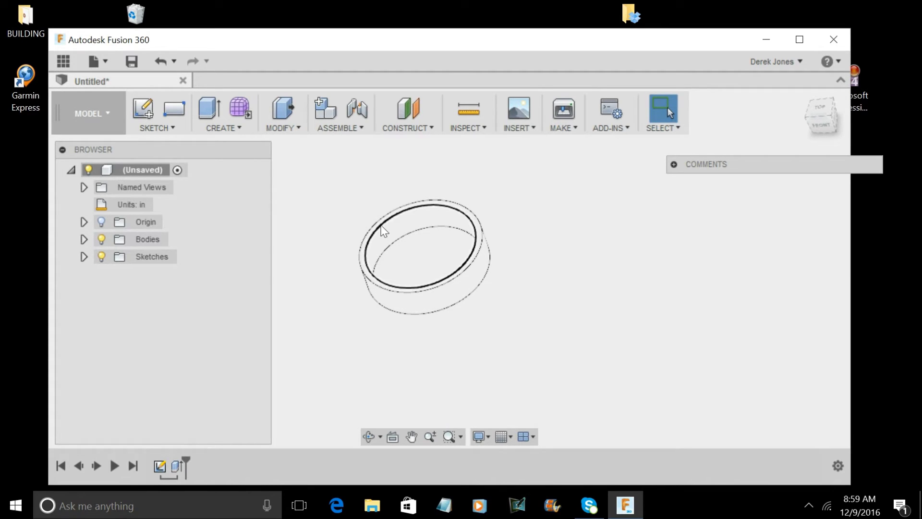
pyautogui.click(296, 124)
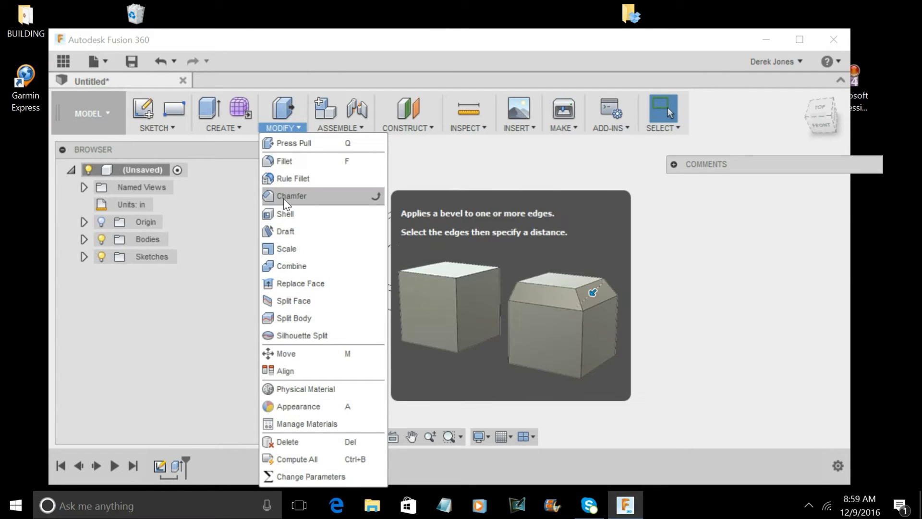
# Step: Chamfer the ring's two top rim edges with an equal distance of 0.02 in
pyautogui.click(287, 197)
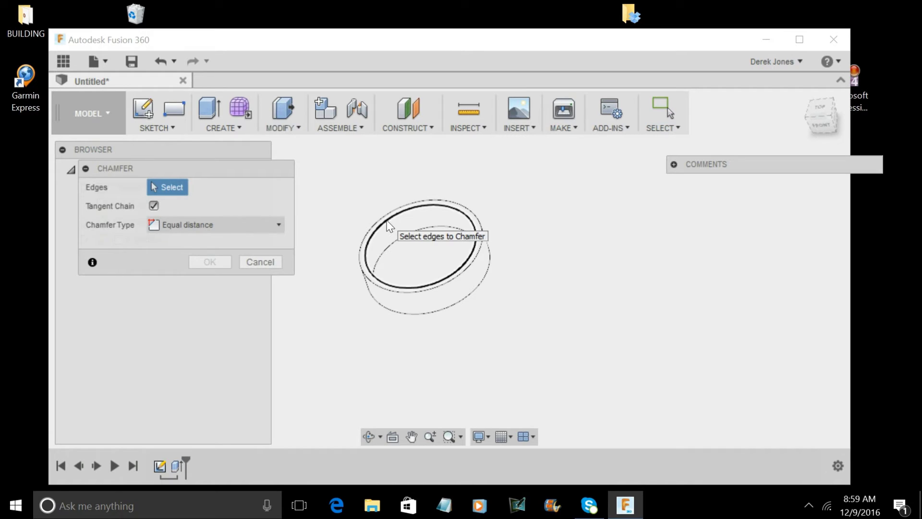
pyautogui.click(270, 259)
pyautogui.click(270, 128)
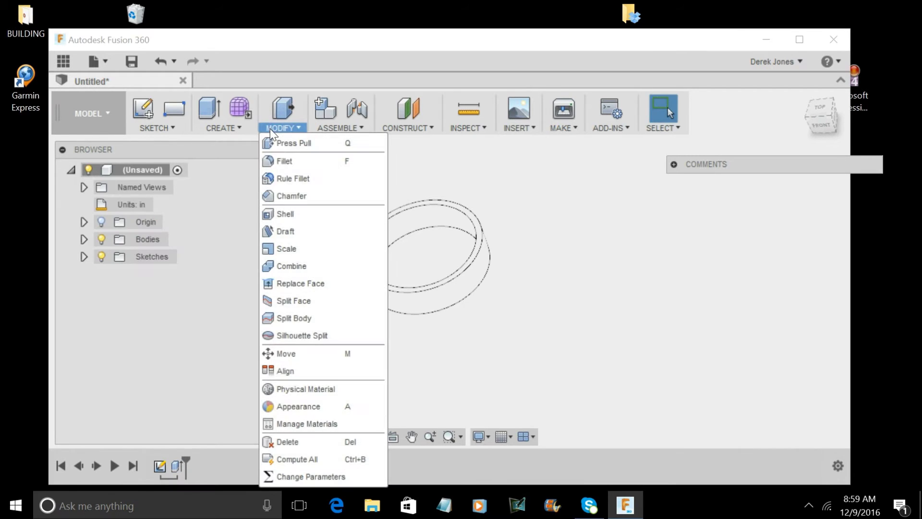
pyautogui.click(289, 195)
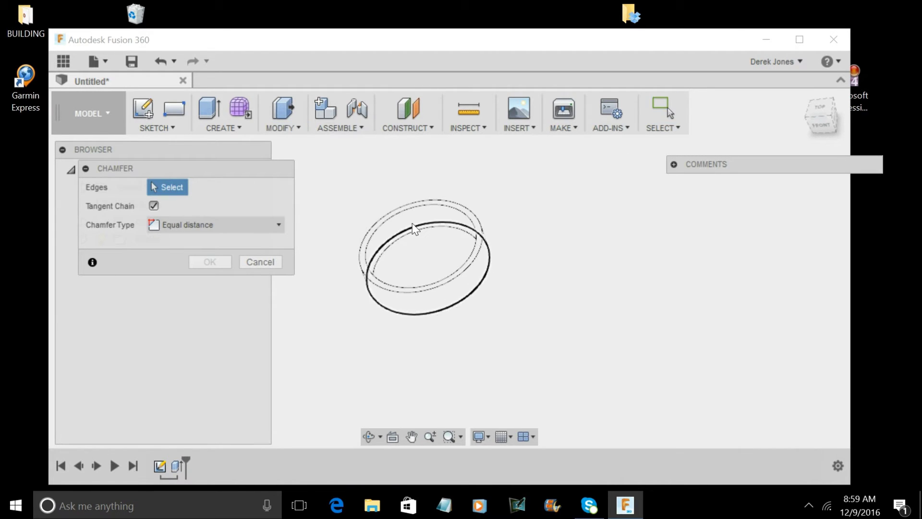
pyautogui.scroll(5, 413, 226)
pyautogui.click(391, 258)
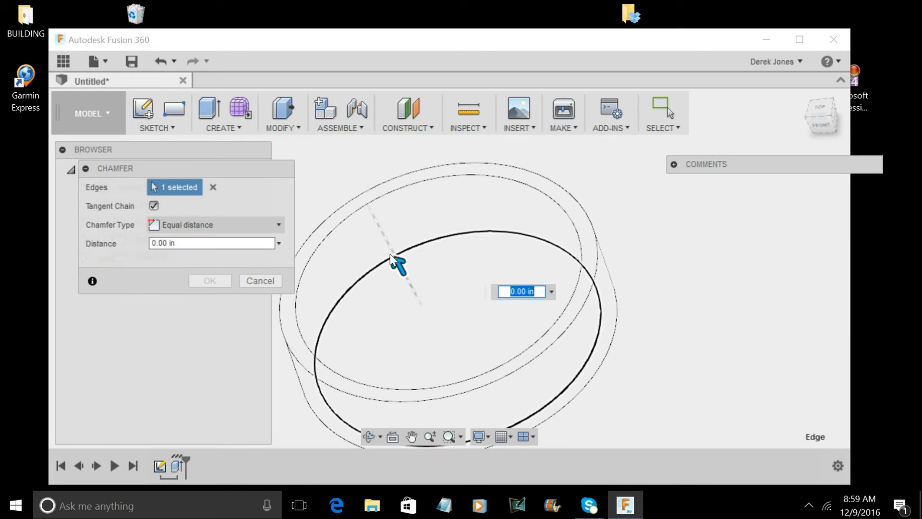
pyautogui.click(359, 207)
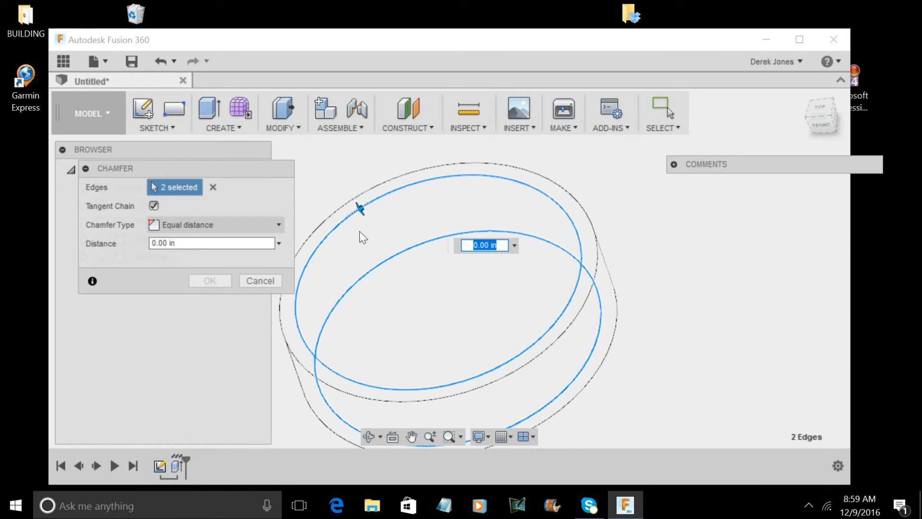
pyautogui.write('.02')
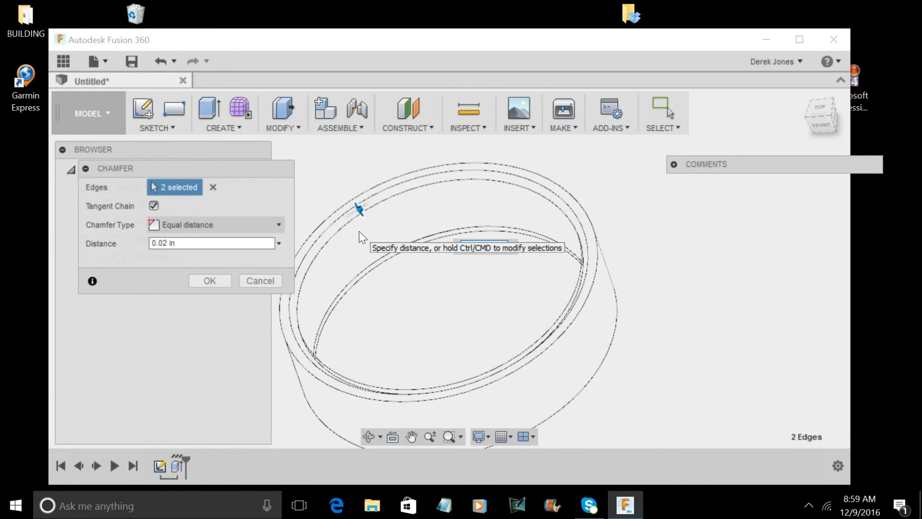
pyautogui.press('Return')
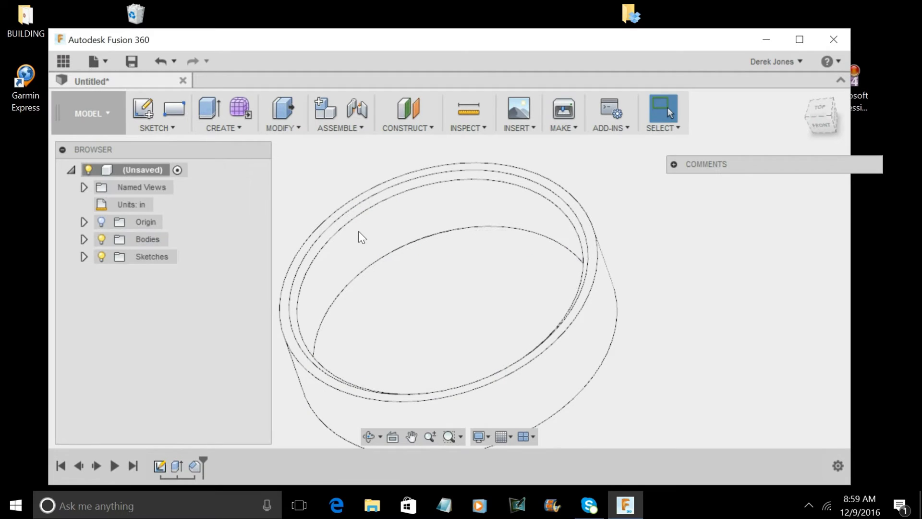
pyautogui.click(114, 130)
pyautogui.click(91, 197)
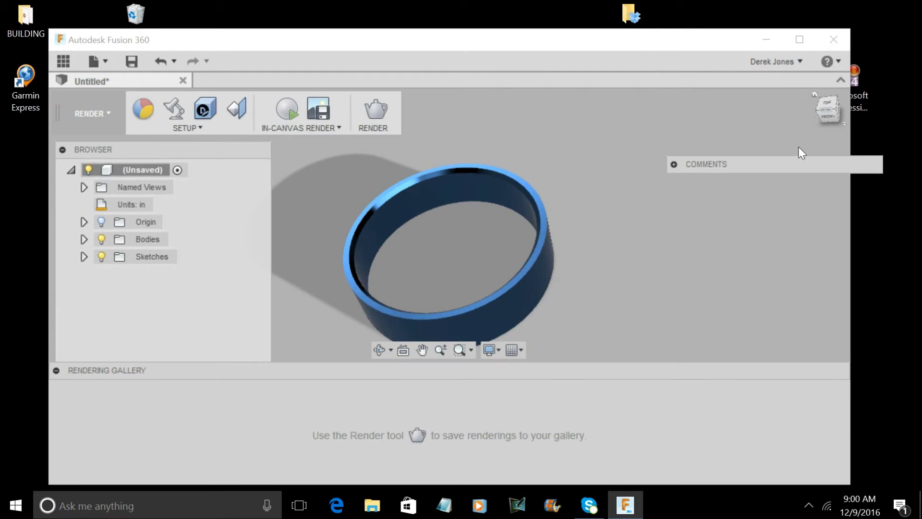
pyautogui.moveTo(449, 225)
pyautogui.keyDown('shift'); pyautogui.mouseDown(button='middle')
pyautogui.moveTo(519, 227)
pyautogui.moveTo(552, 168)
pyautogui.moveTo(600, 216)
pyautogui.moveTo(697, 178)
pyautogui.mouseUp(button='middle'); pyautogui.keyUp('shift')
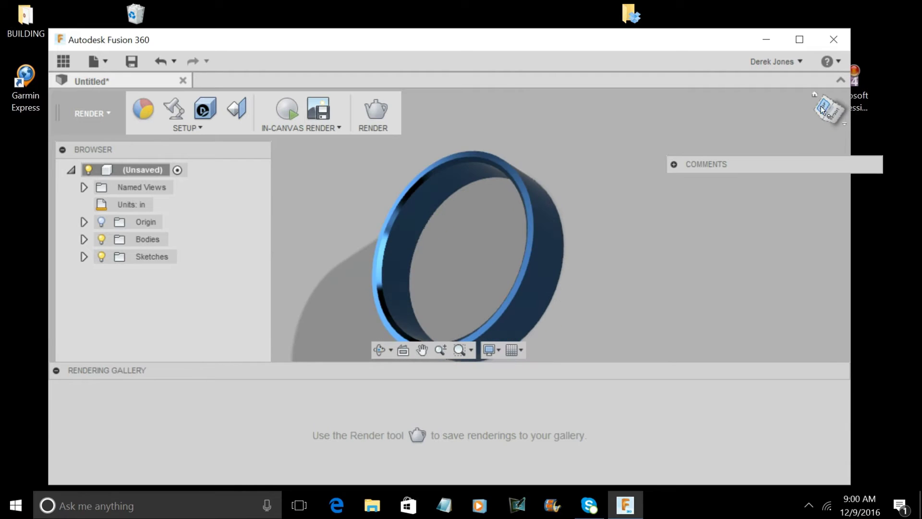
pyautogui.keyDown('shift'); pyautogui.moveTo(453, 243); pyautogui.dragTo(394, 196, button='middle'); pyautogui.keyUp('shift')
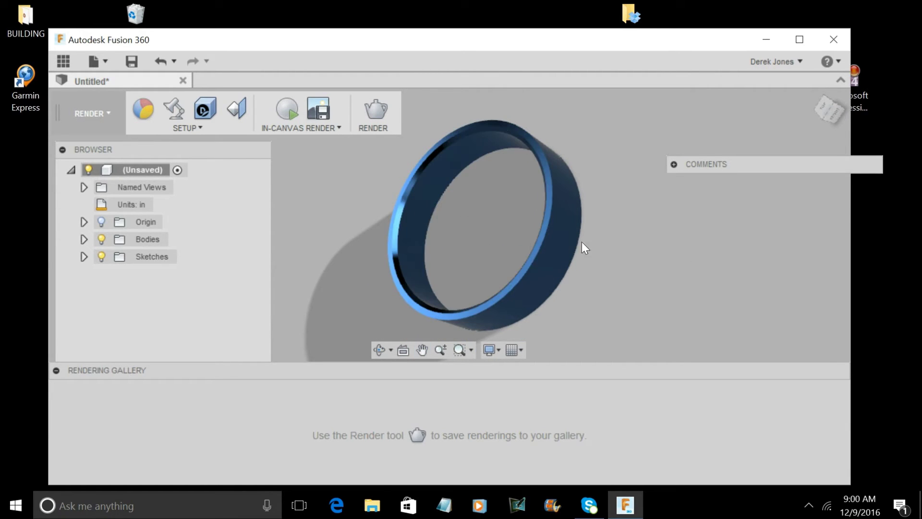
pyautogui.click(100, 118)
pyautogui.click(112, 158)
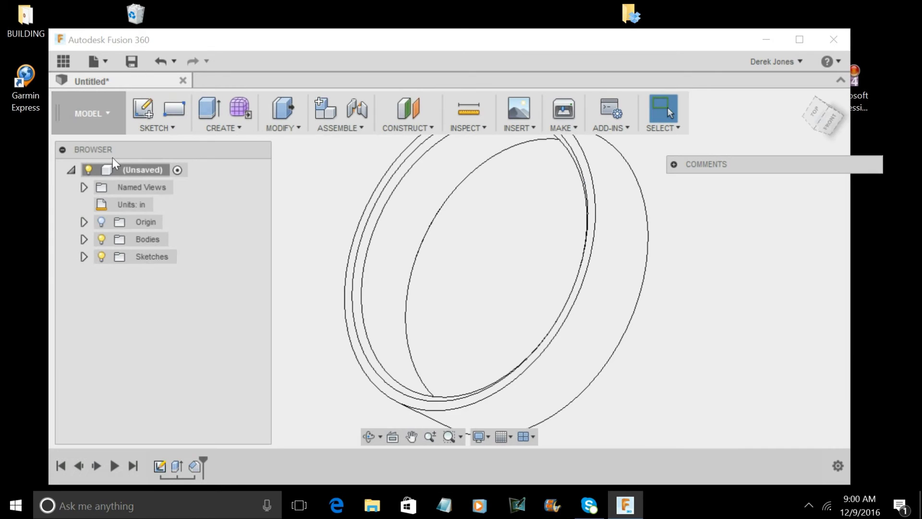
pyautogui.scroll(-3, 493, 274)
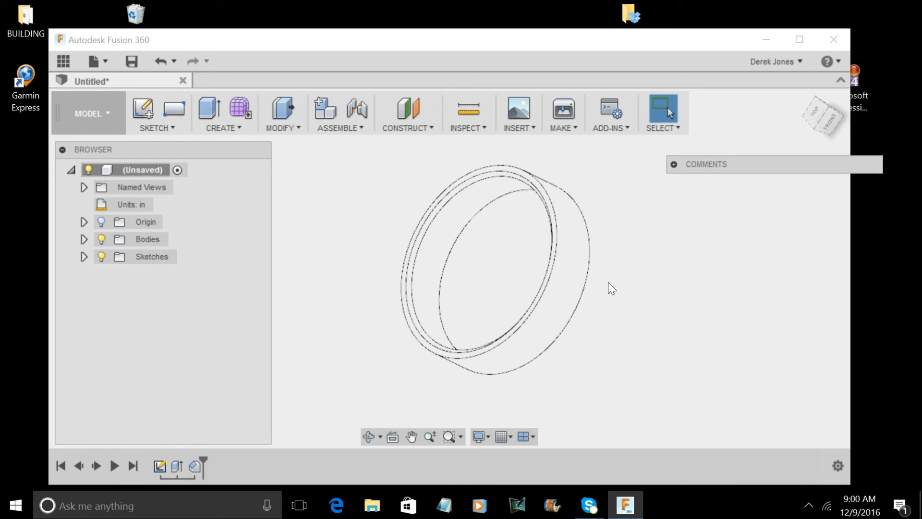
# Step: Start a centre-diameter circle sketch on the XY origin plane
pyautogui.click(810, 119)
pyautogui.moveTo(822, 116); pyautogui.dragTo(808, 100)
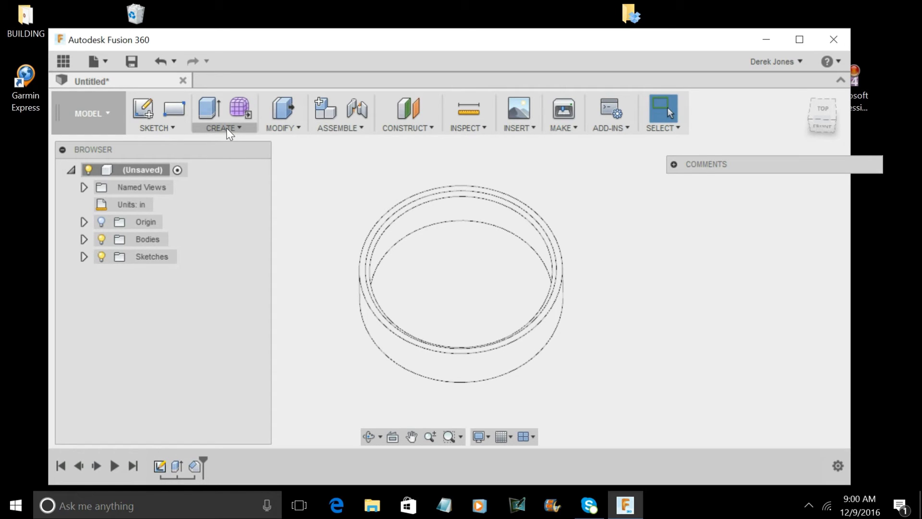
pyautogui.click(155, 128)
pyautogui.moveTo(168, 61)
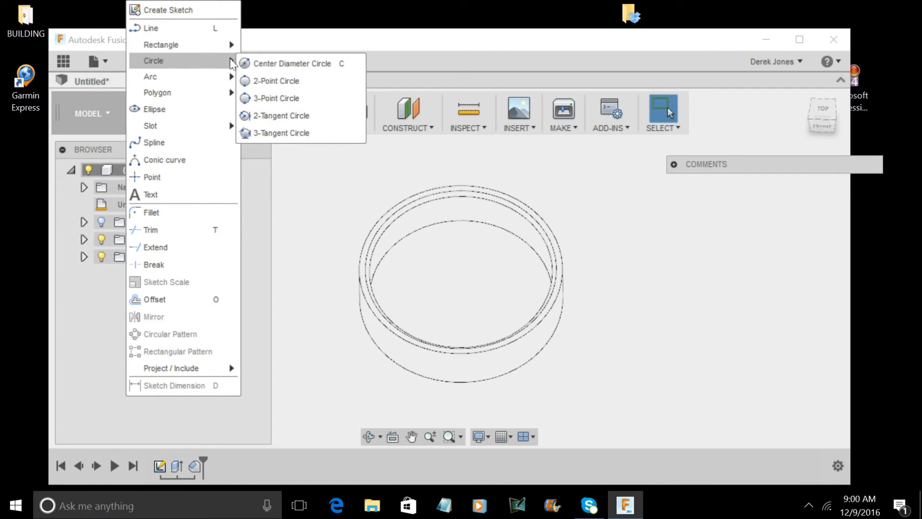
pyautogui.click(258, 64)
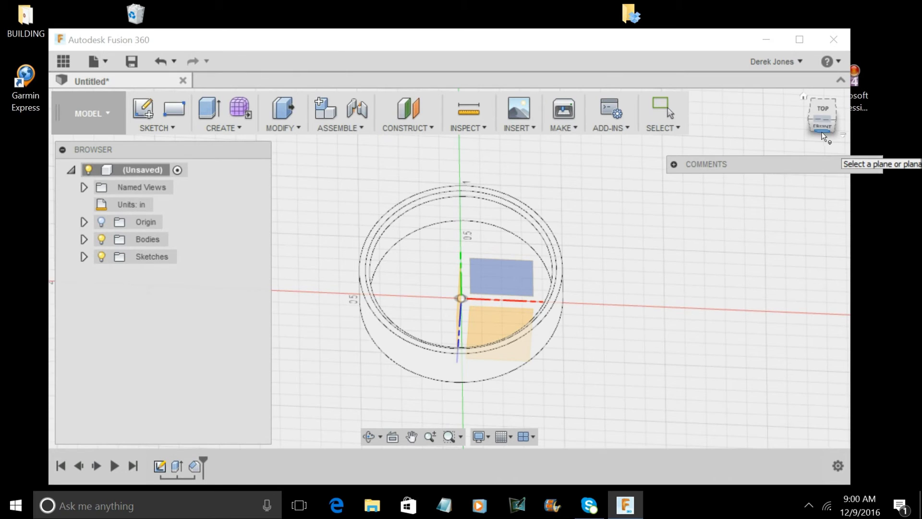
pyautogui.moveTo(822, 123); pyautogui.dragTo(800, 100)
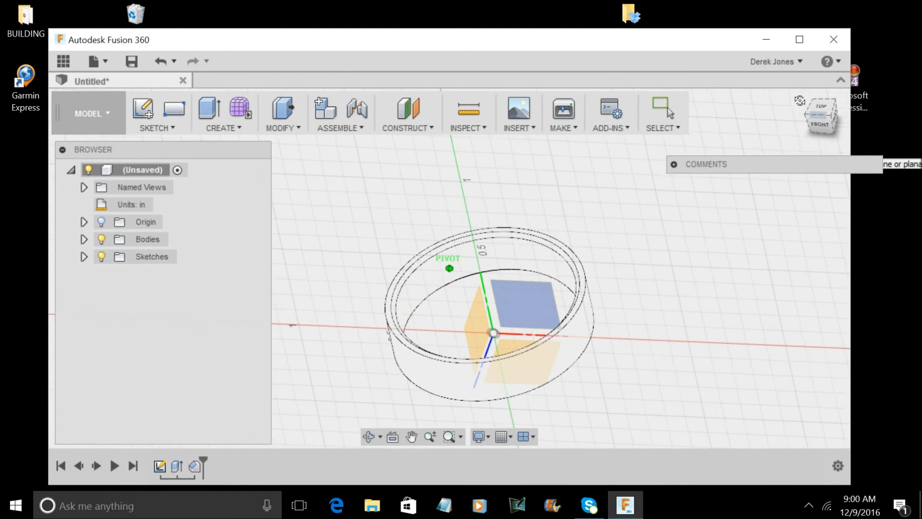
pyautogui.click(513, 306)
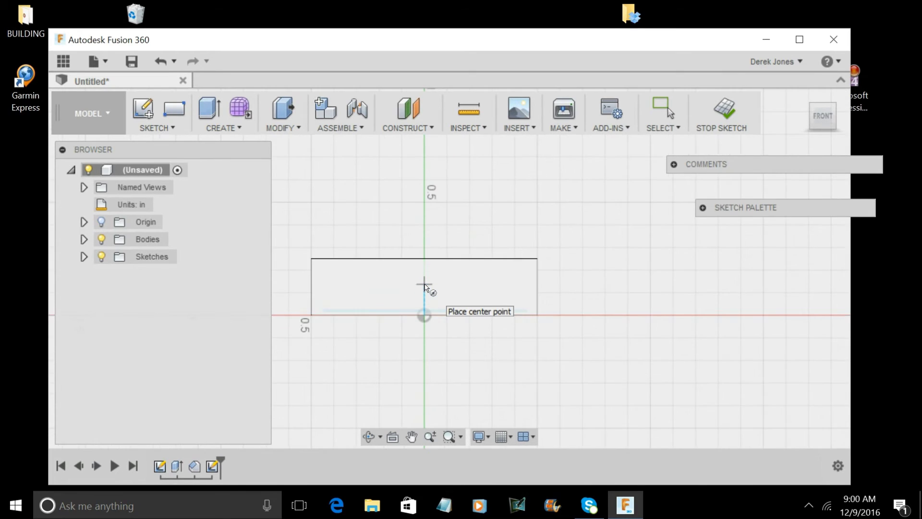
# Step: Draw a small circle, about 0.18 in across, centred just above the origin
pyautogui.scroll(4, 425, 287)
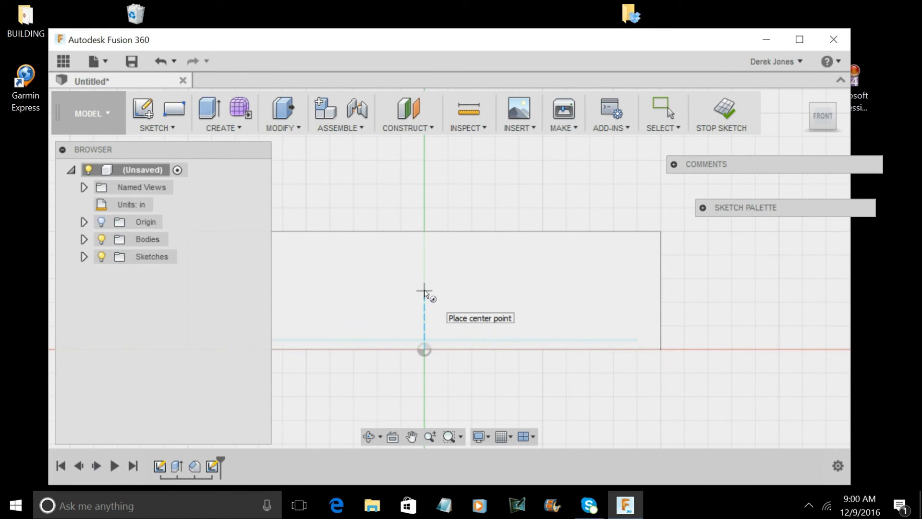
pyautogui.click(425, 290)
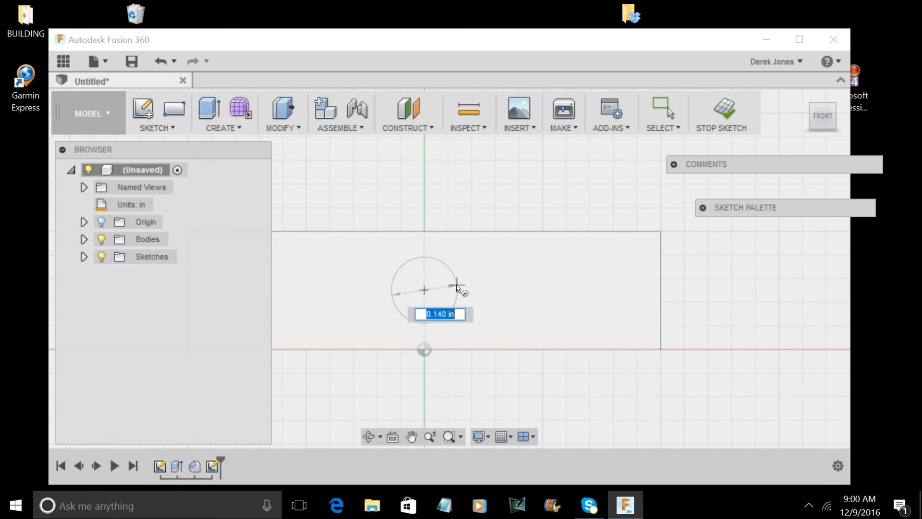
pyautogui.click(425, 249)
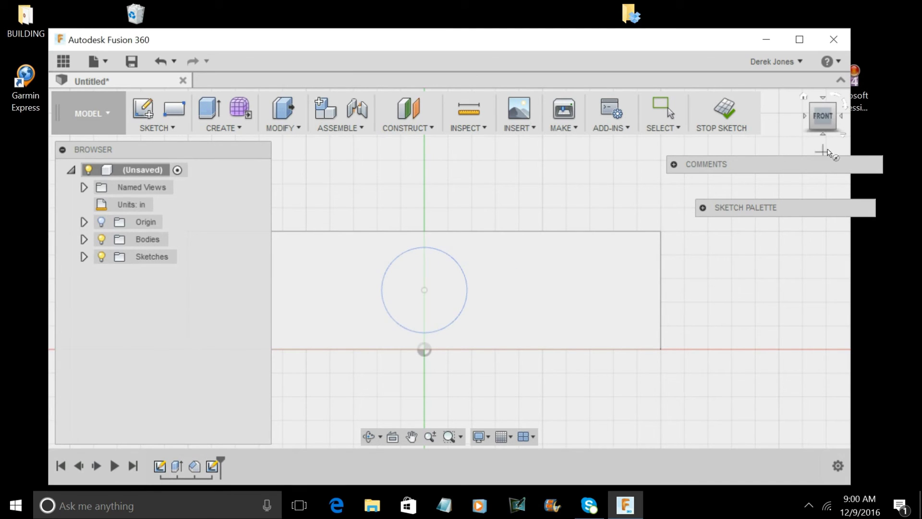
pyautogui.moveTo(828, 125); pyautogui.dragTo(803, 140)
pyautogui.keyDown('shift'); pyautogui.moveTo(803, 140); pyautogui.dragTo(409, 226, button='middle'); pyautogui.keyUp('shift')
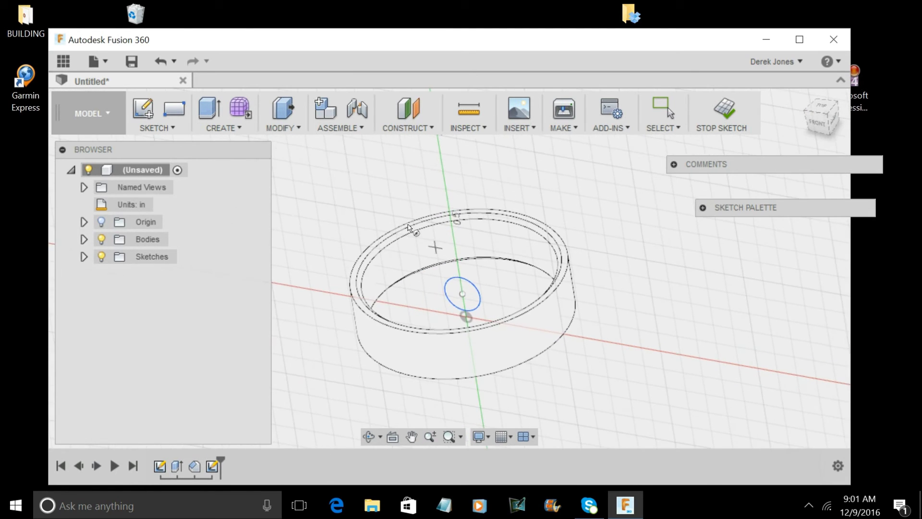
# Step: Extrude the small circle as a 0.70 in cut through the ring's side wall
pyautogui.click(224, 127)
pyautogui.click(234, 31)
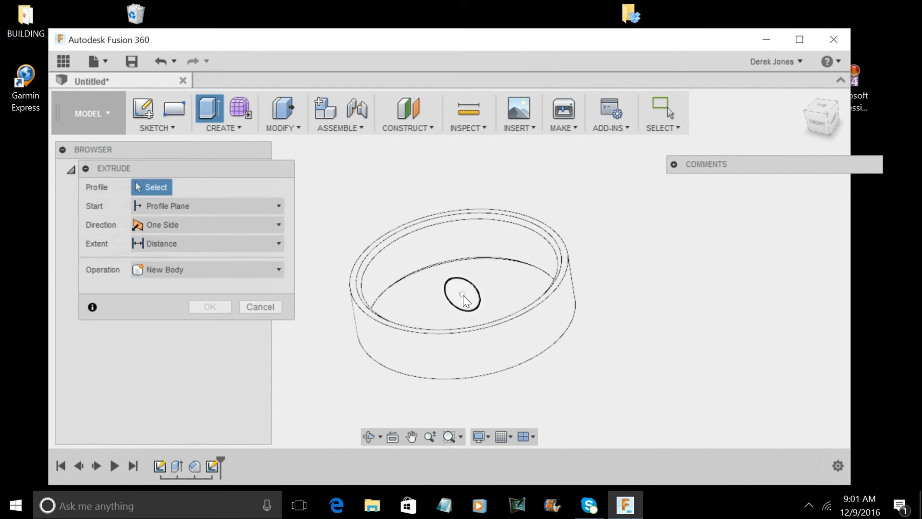
pyautogui.click(464, 295)
pyautogui.moveTo(451, 297); pyautogui.dragTo(380, 382)
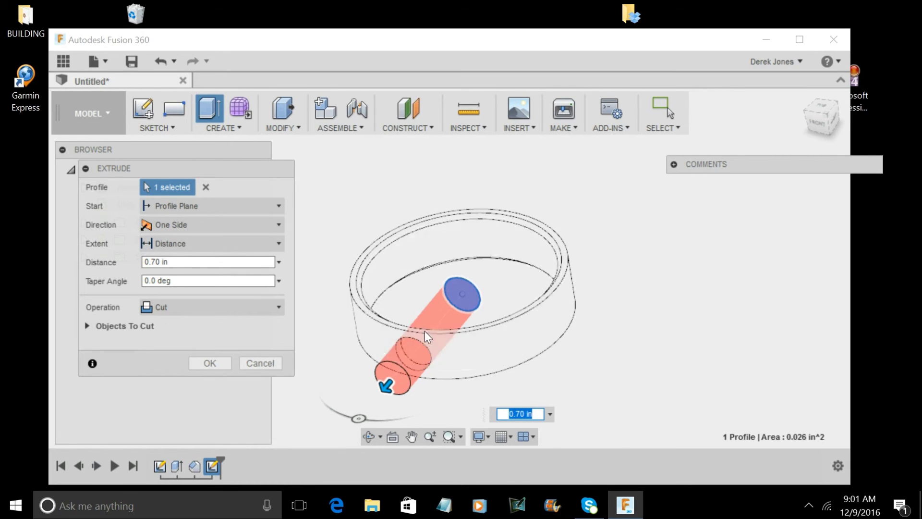
pyautogui.click(227, 360)
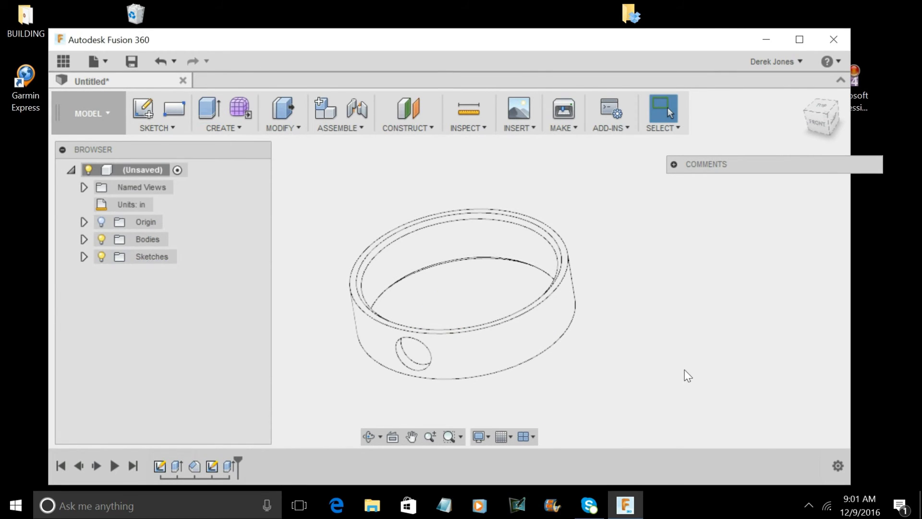
pyautogui.click(119, 125)
pyautogui.click(77, 198)
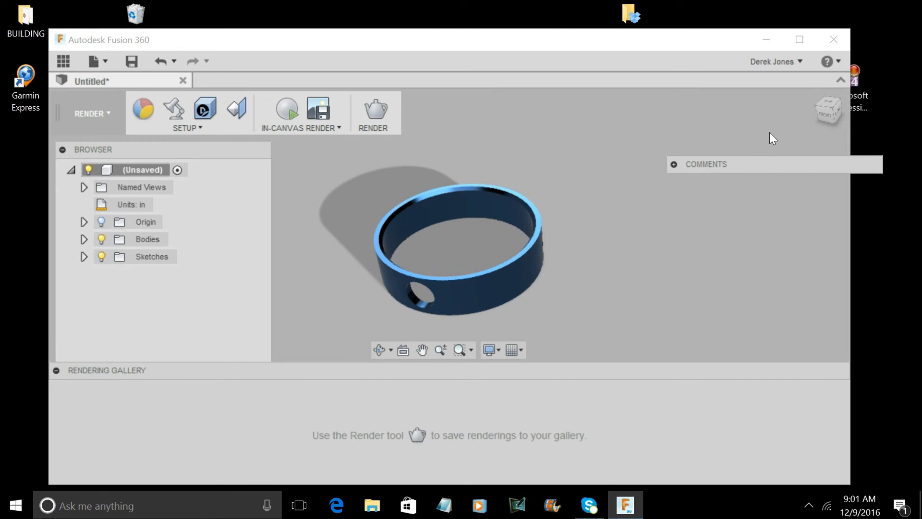
pyautogui.moveTo(824, 108)
pyautogui.mouseDown()
pyautogui.moveTo(815, 117)
pyautogui.moveTo(826, 110)
pyautogui.mouseUp()
pyautogui.moveTo(514, 246)
pyautogui.keyDown('shift'); pyautogui.mouseDown(button='middle')
pyautogui.moveTo(384, 253)
pyautogui.moveTo(435, 259)
pyautogui.mouseUp(button='middle'); pyautogui.keyUp('shift')
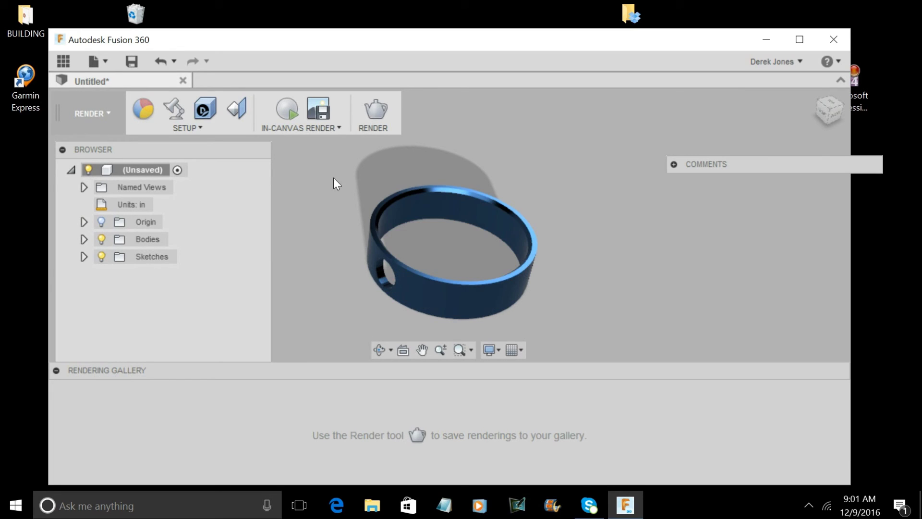
pyautogui.click(96, 120)
pyautogui.click(89, 143)
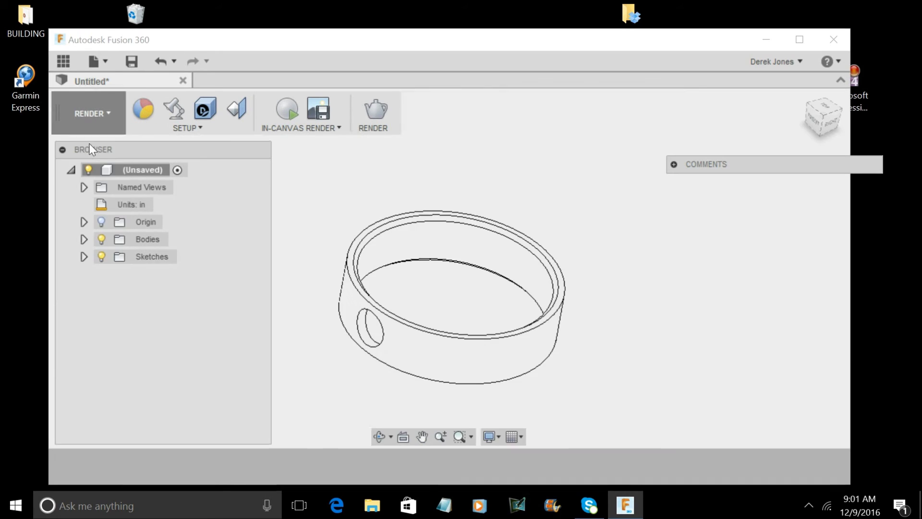
pyautogui.scroll(-2, 310, 232)
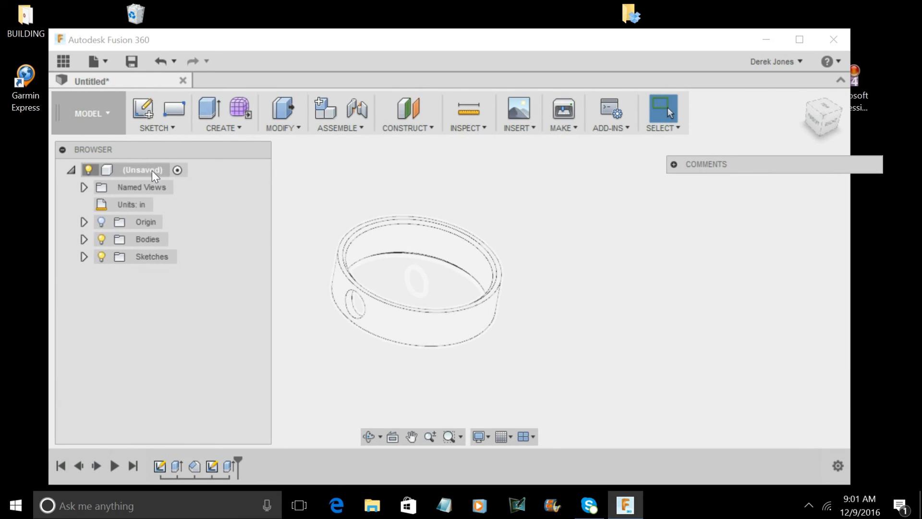
# Step: Save the design as 'testring', creating version v1
pyautogui.click(130, 60)
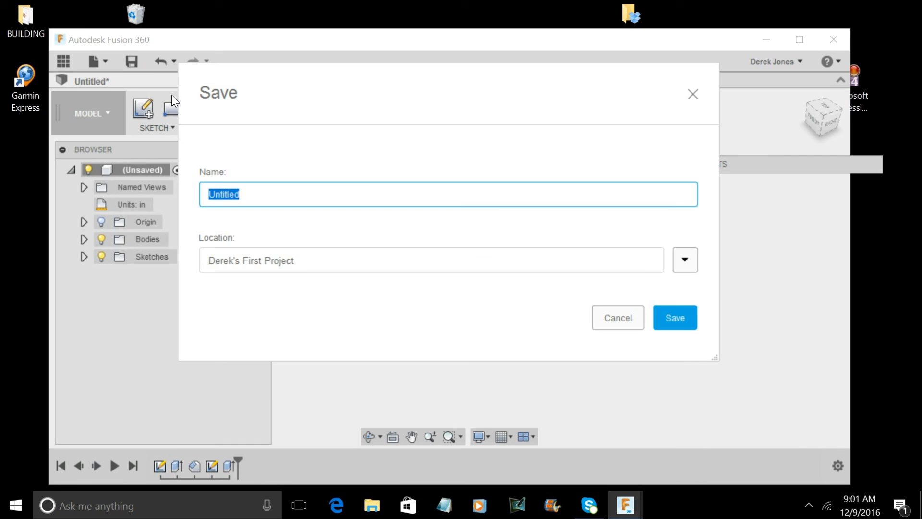
pyautogui.write('testring')
pyautogui.click(671, 317)
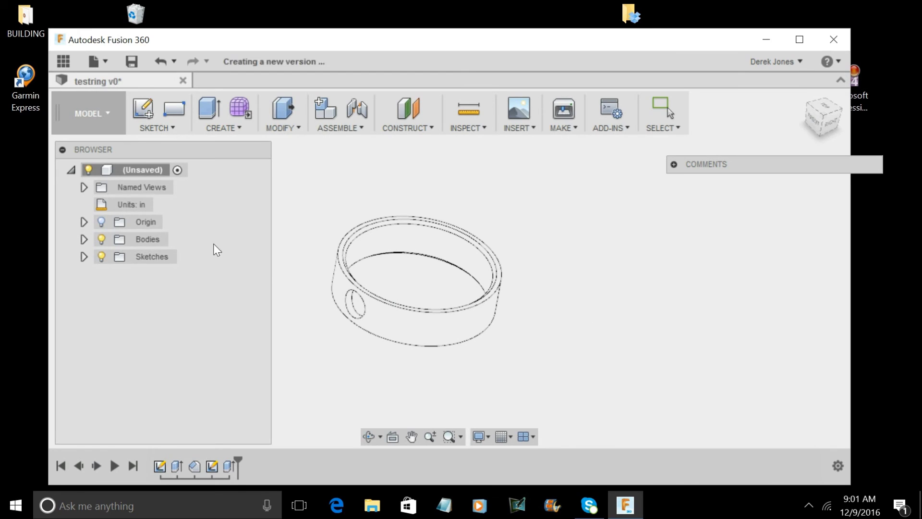
pyautogui.rightClick(157, 171)
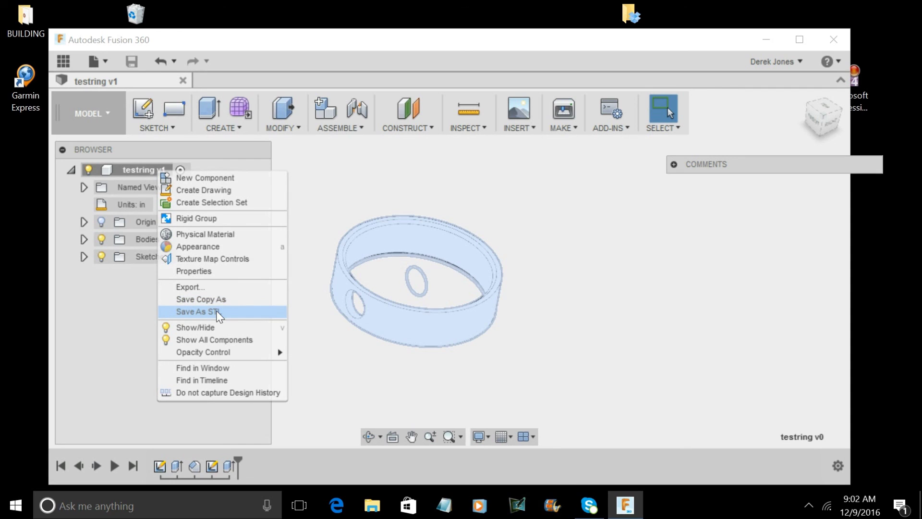
pyautogui.click(334, 356)
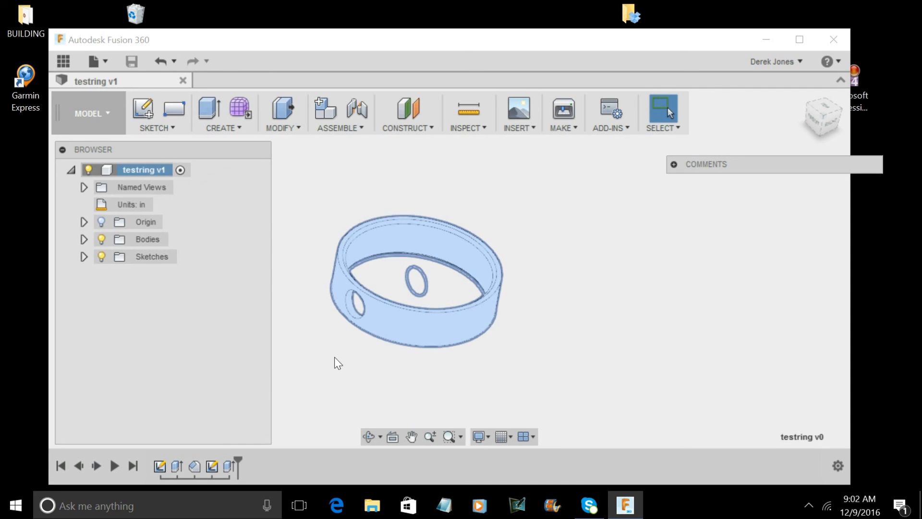
pyautogui.click(105, 130)
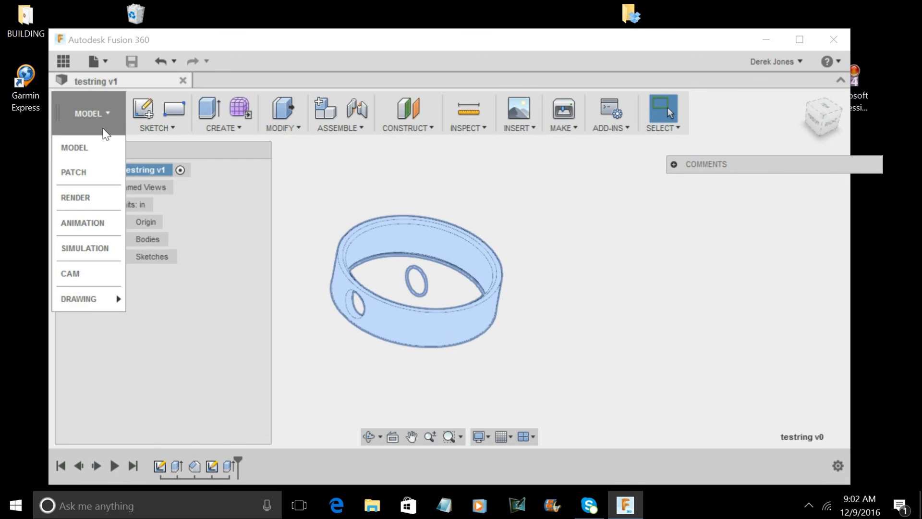
pyautogui.click(79, 197)
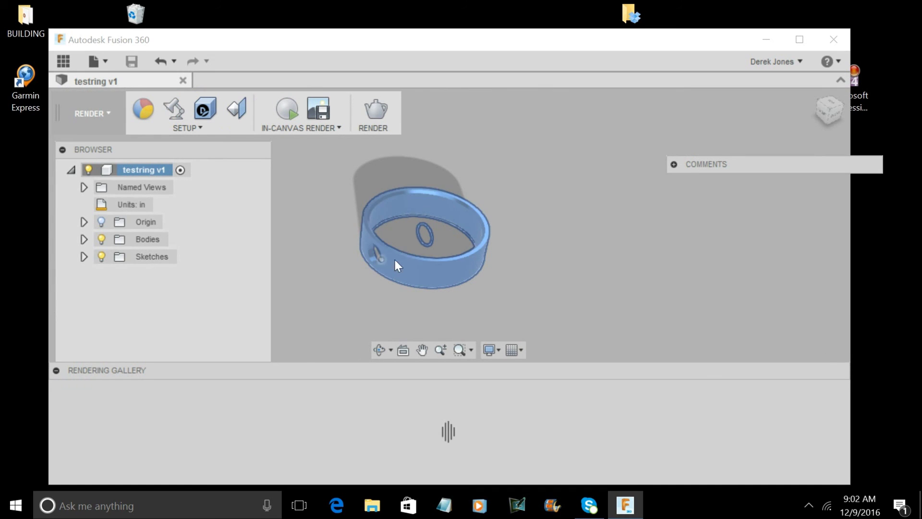
pyautogui.scroll(-2, 356, 271)
pyautogui.scroll(5, 359, 270)
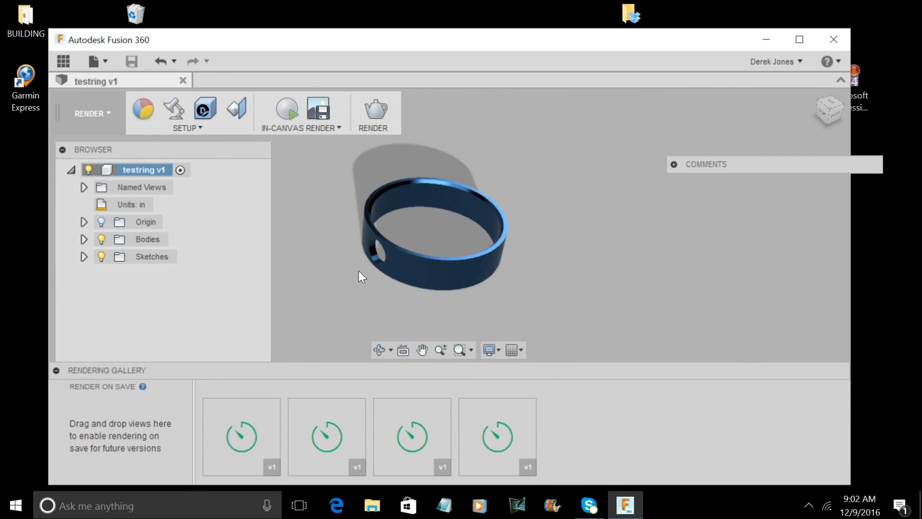
pyautogui.scroll(2, 364, 267)
pyautogui.scroll(-3, 363, 267)
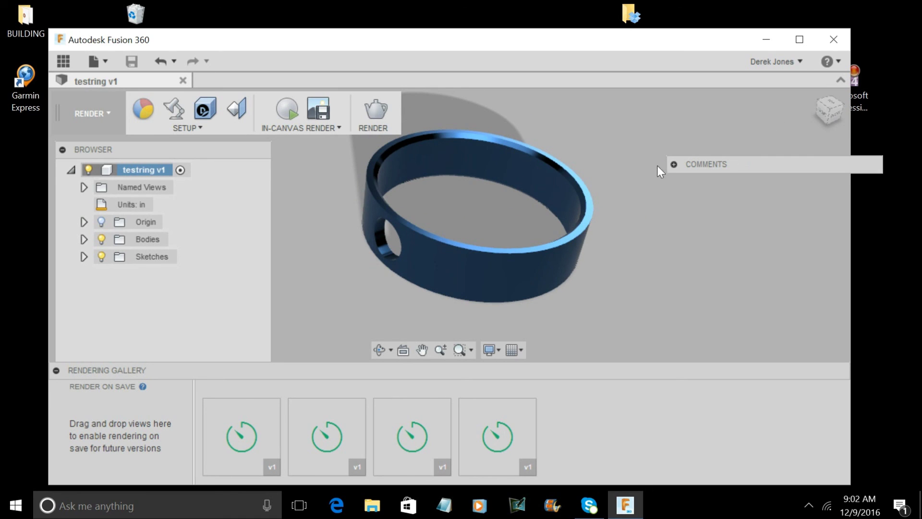
pyautogui.click(97, 124)
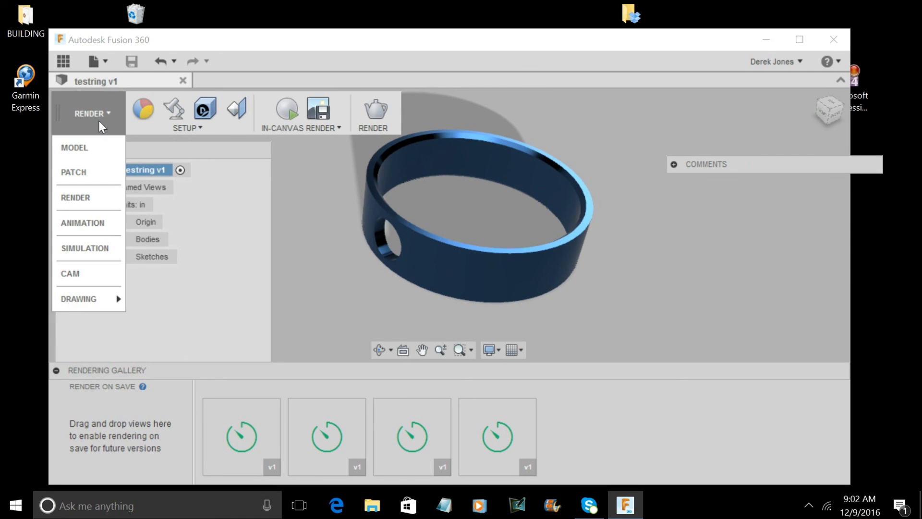
pyautogui.click(94, 147)
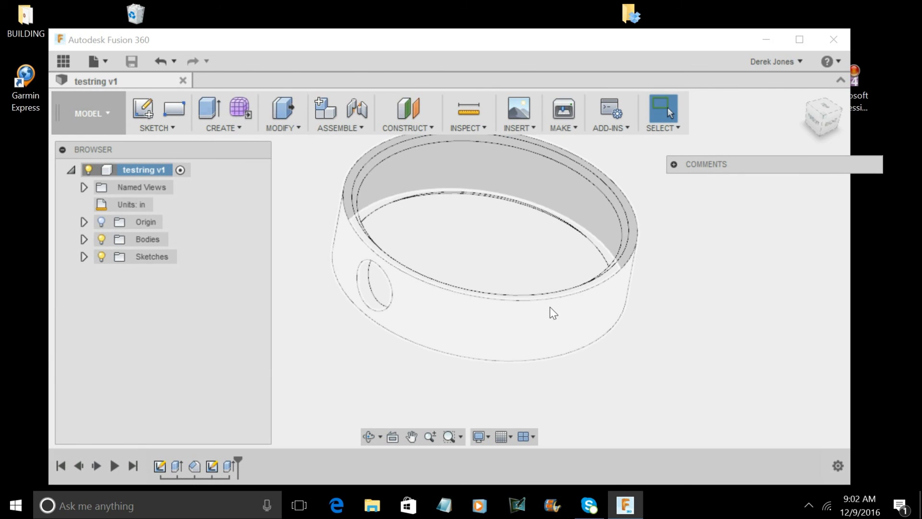